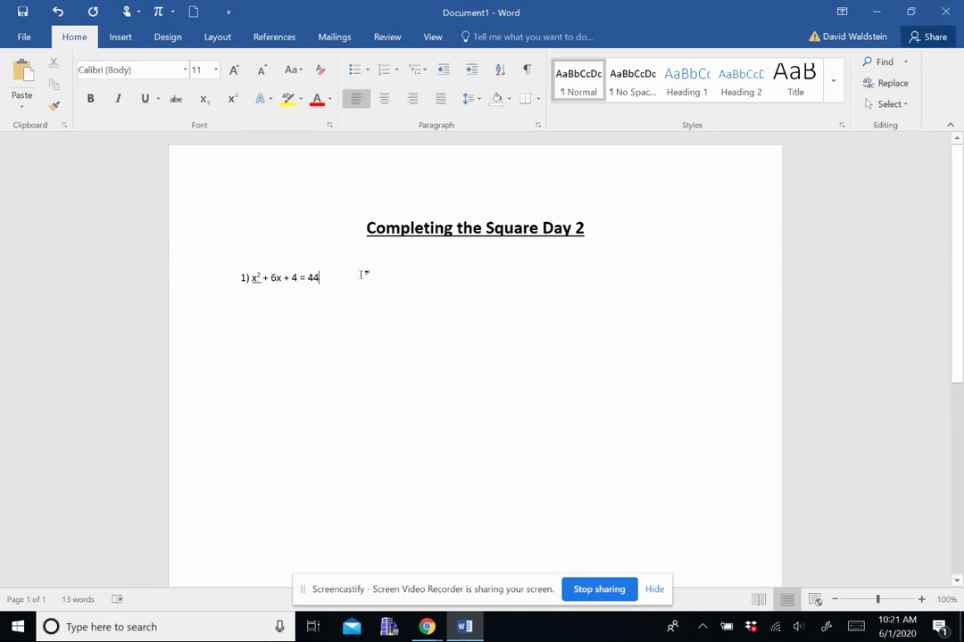
key(Return)
drag(291, 278, 296, 279)
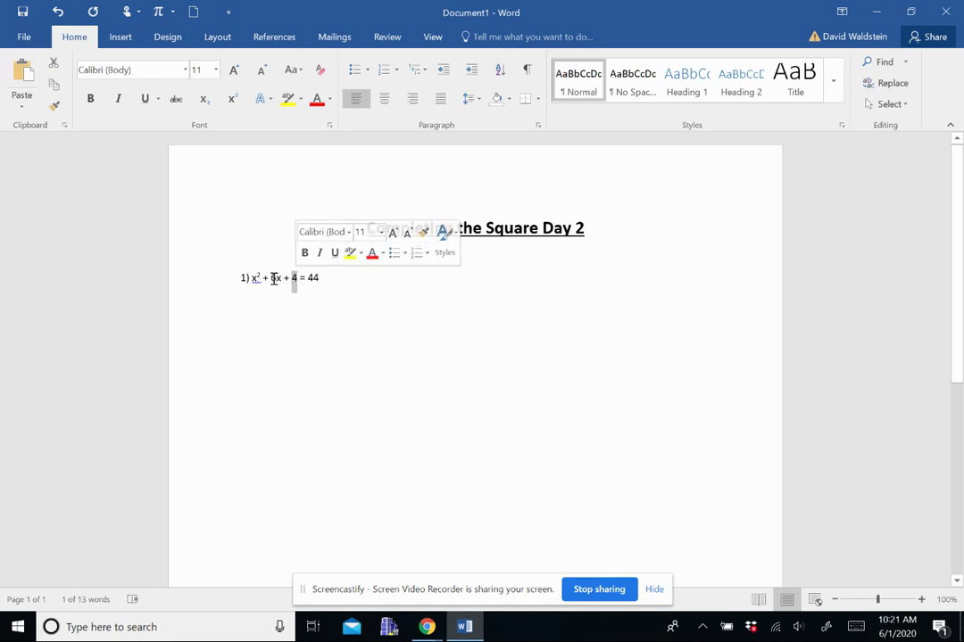
click(276, 278)
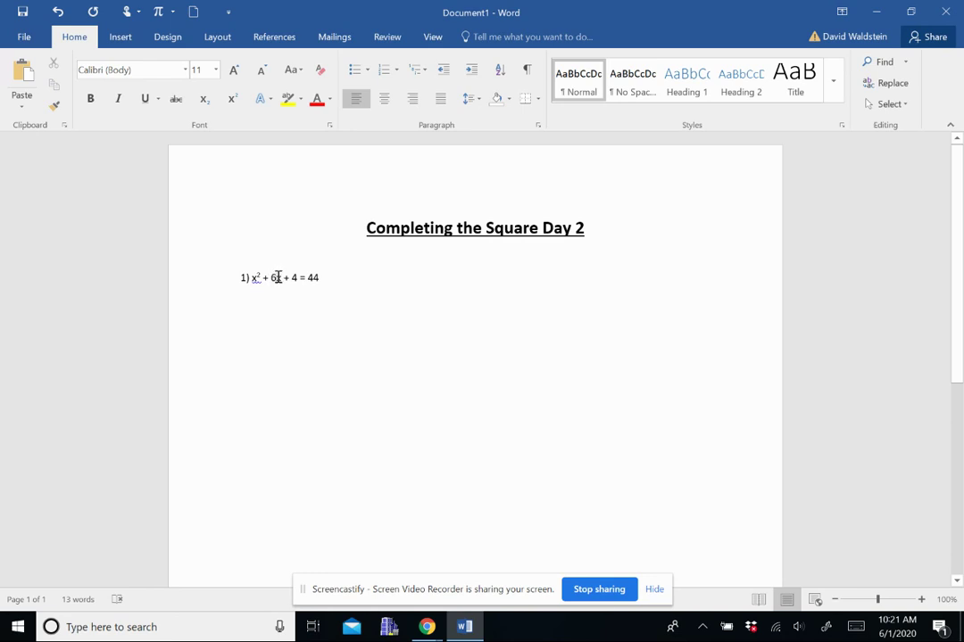
click(295, 278)
Add the line "X² + 6x + 9 = 49" below the first equation, with the exponent 2 in superscript
click(321, 280)
key(Return)
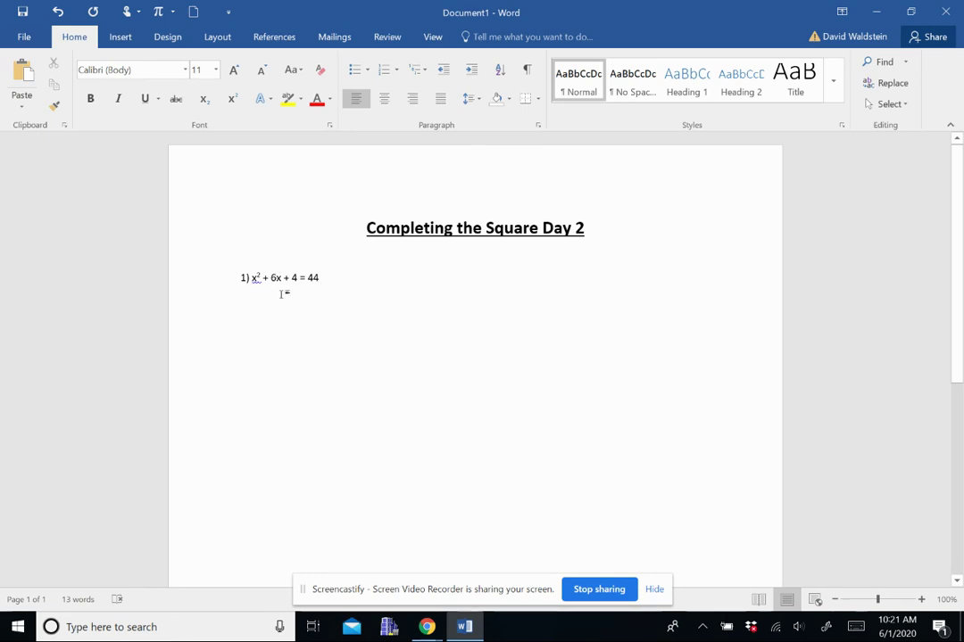
text(x)
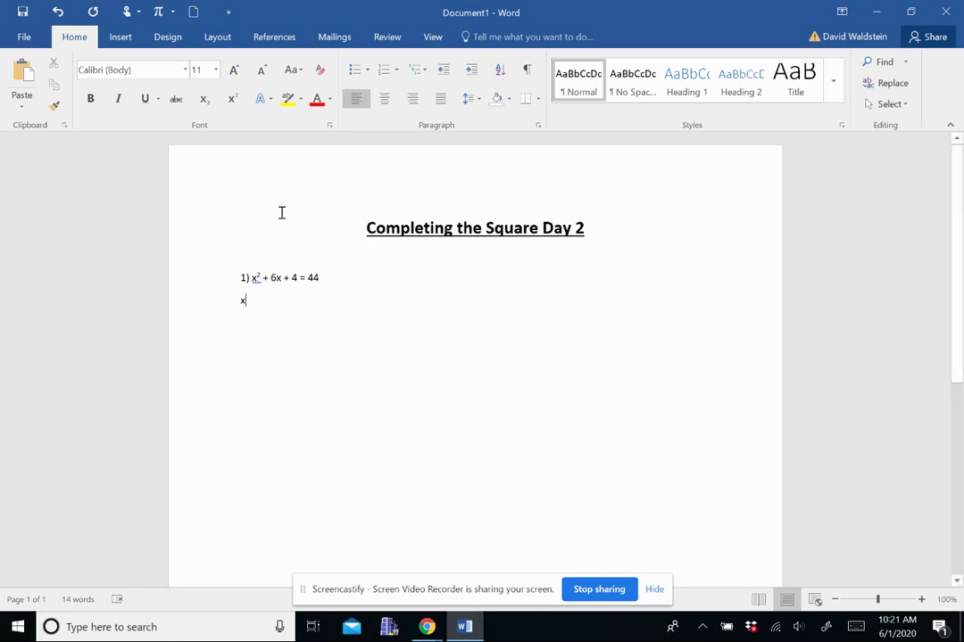
click(231, 99)
text(2)
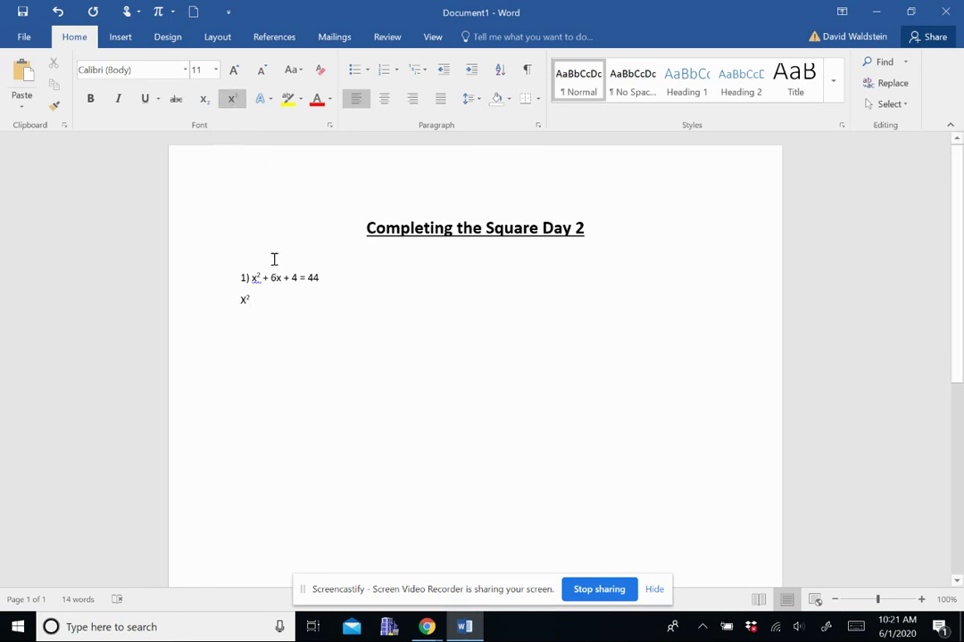
click(231, 98)
text(+)
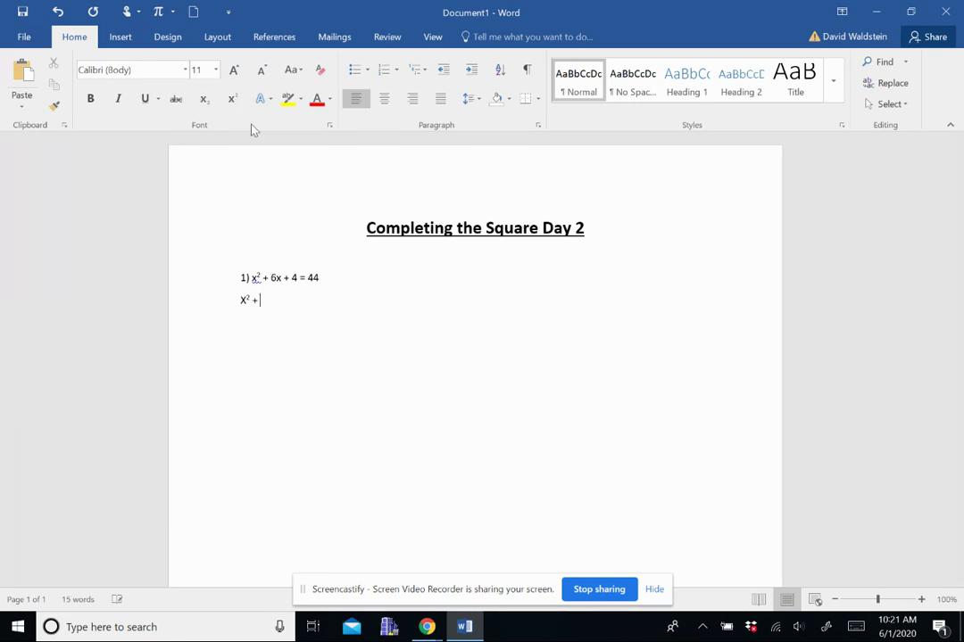
text( 6x)
text( + 9 = 49)
Add the factored line "(x + 3)² = 49" below, with the exponent 2 in superscript
text(3))
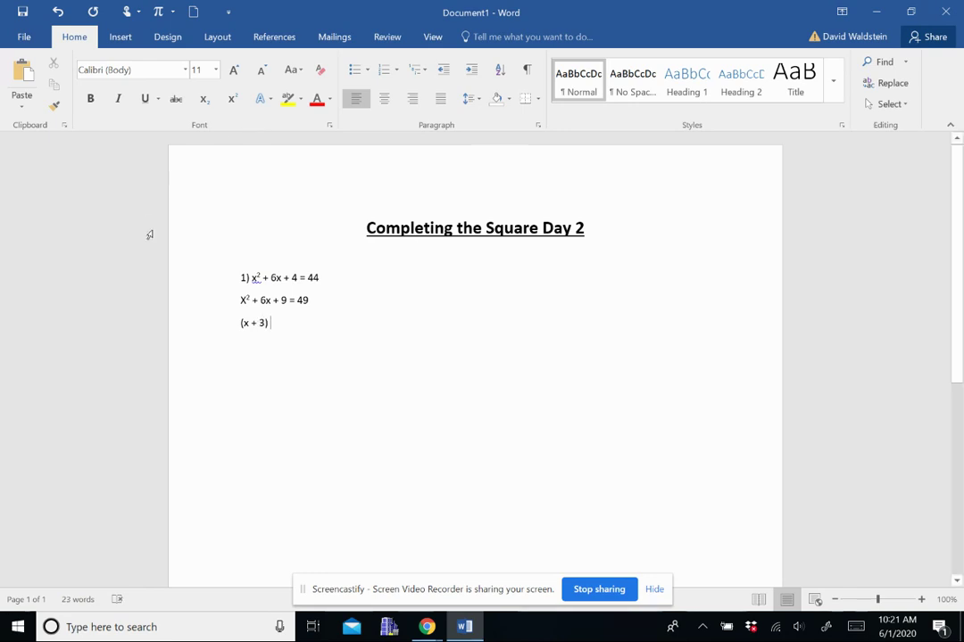
click(268, 323)
click(231, 99)
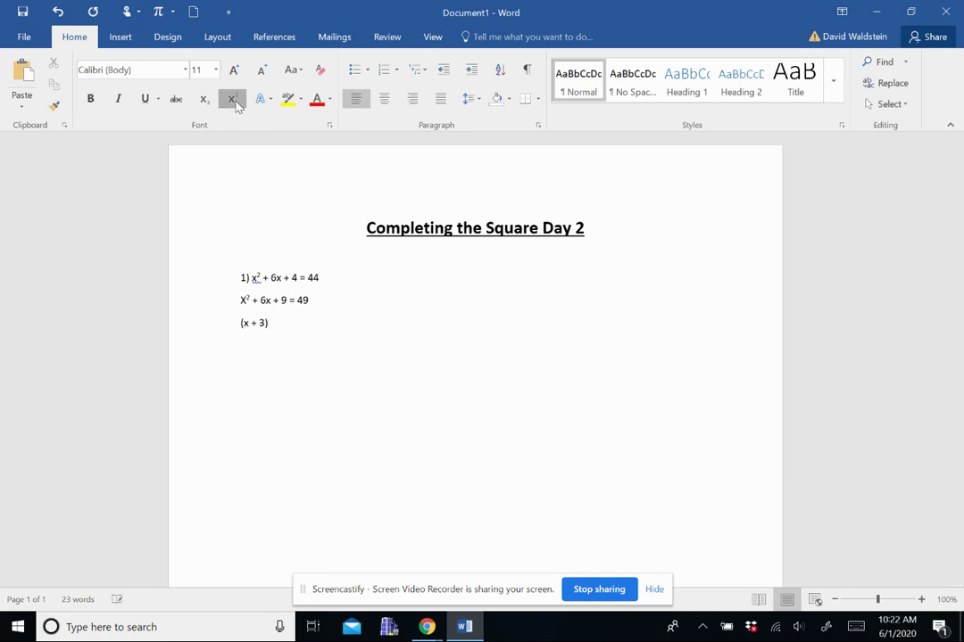
text(2)
click(231, 99)
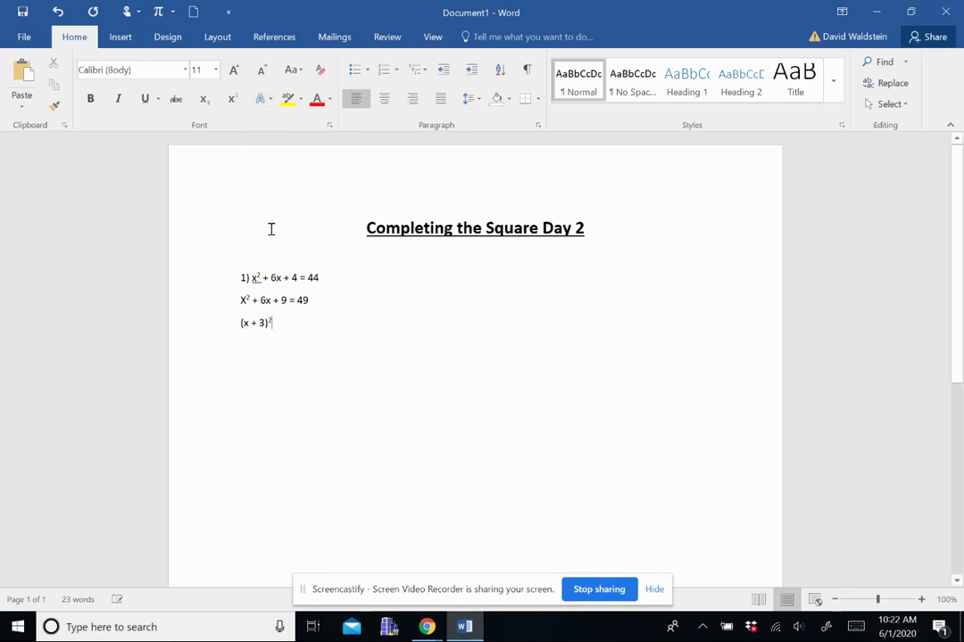
text(= )
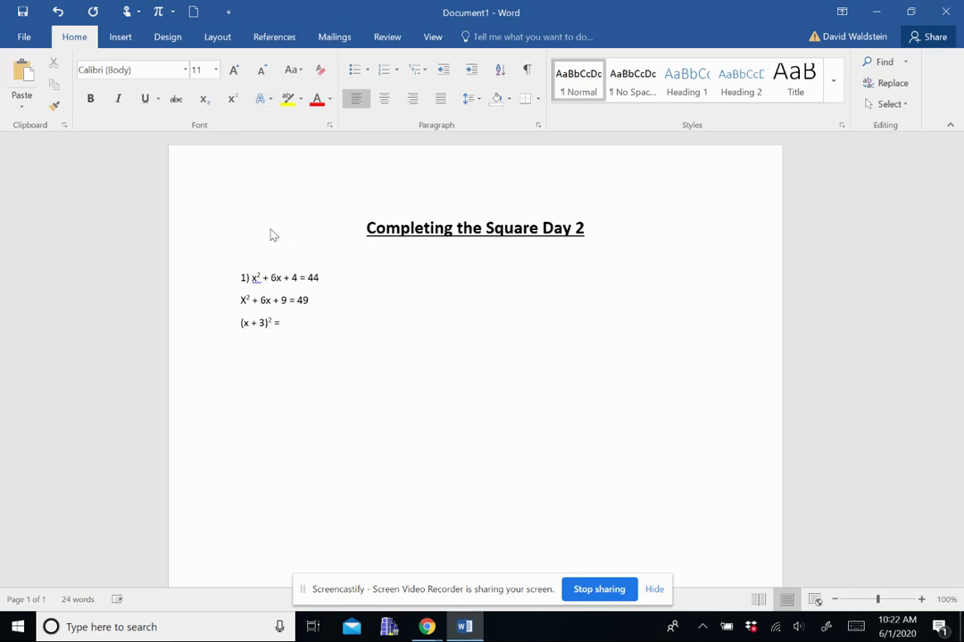
text(49)
mouse_move(240, 322)
mouse_down()
mouse_move(269, 329)
mouse_move(253, 325)
mouse_up()
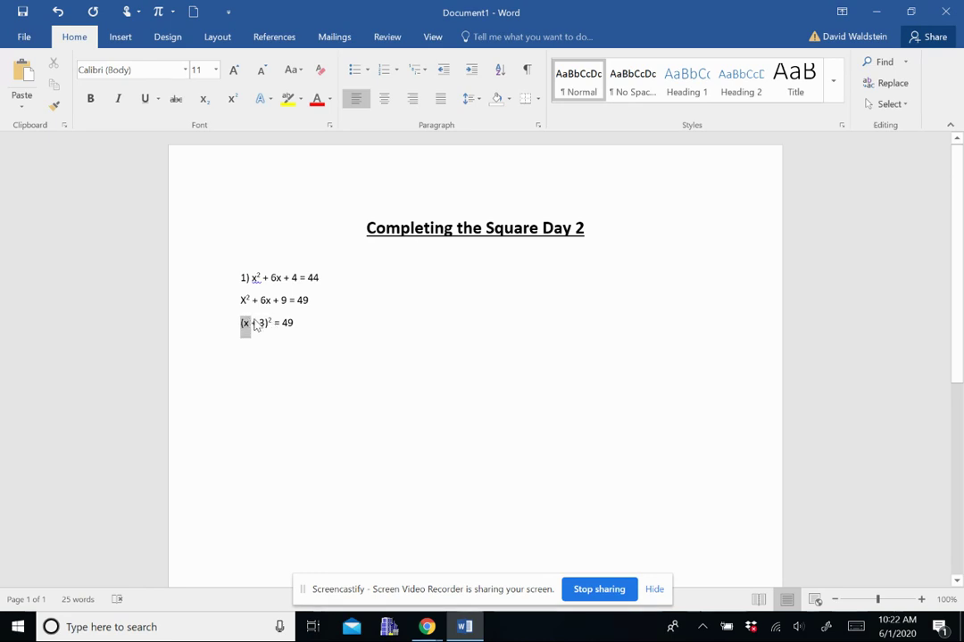
click(265, 323)
click(264, 341)
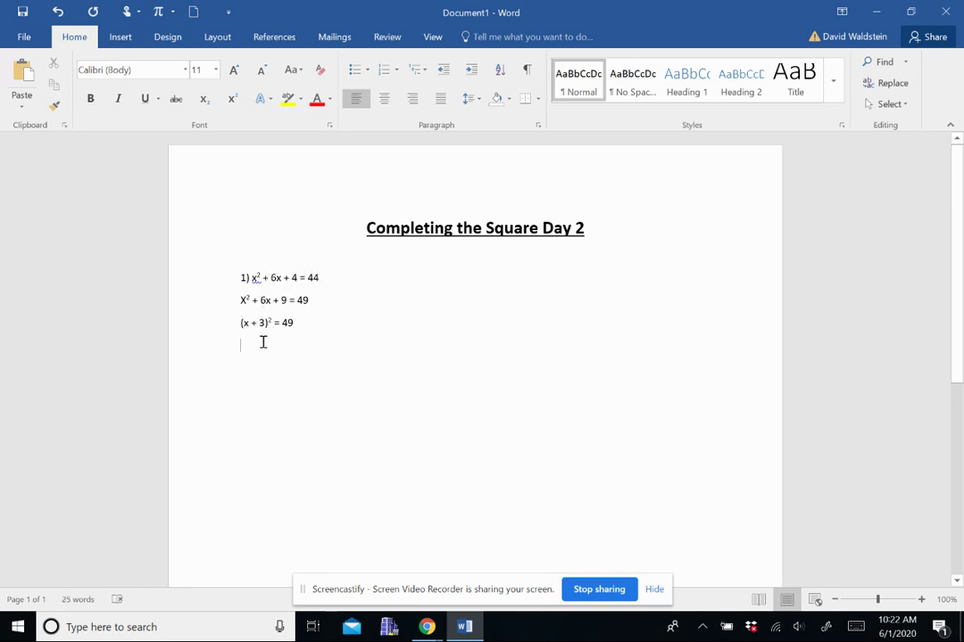
text(x + 3)
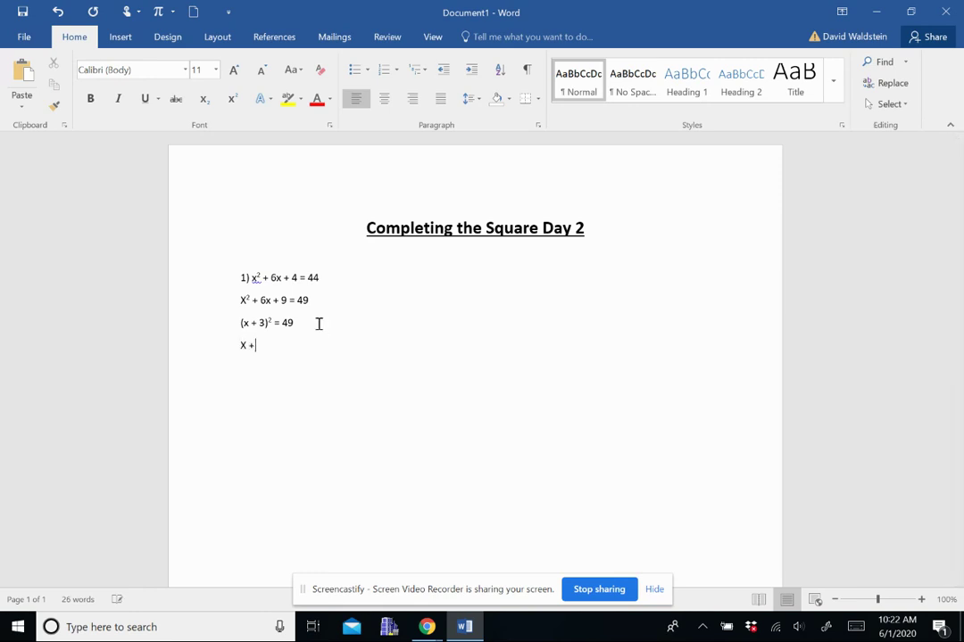
key(BackSpace)
key(BackSpace)
key(BackSpace)
key(BackSpace)
key(BackSpace)
Write "x + 3 = ± 7" with a lowercase x under the factored equation, inserting the ± symbol
text(x + 3 =)
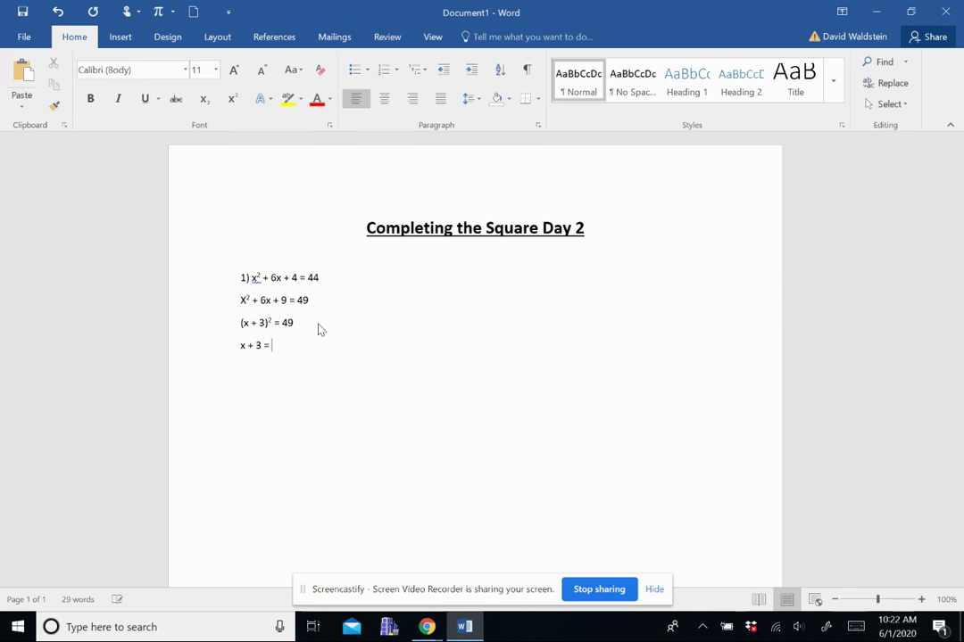
click(121, 36)
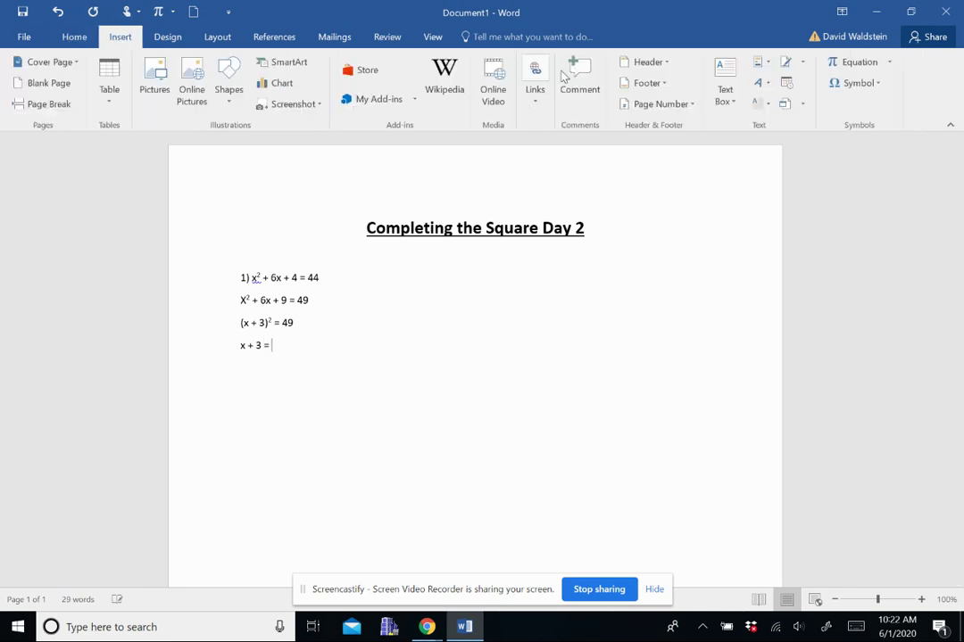
click(855, 82)
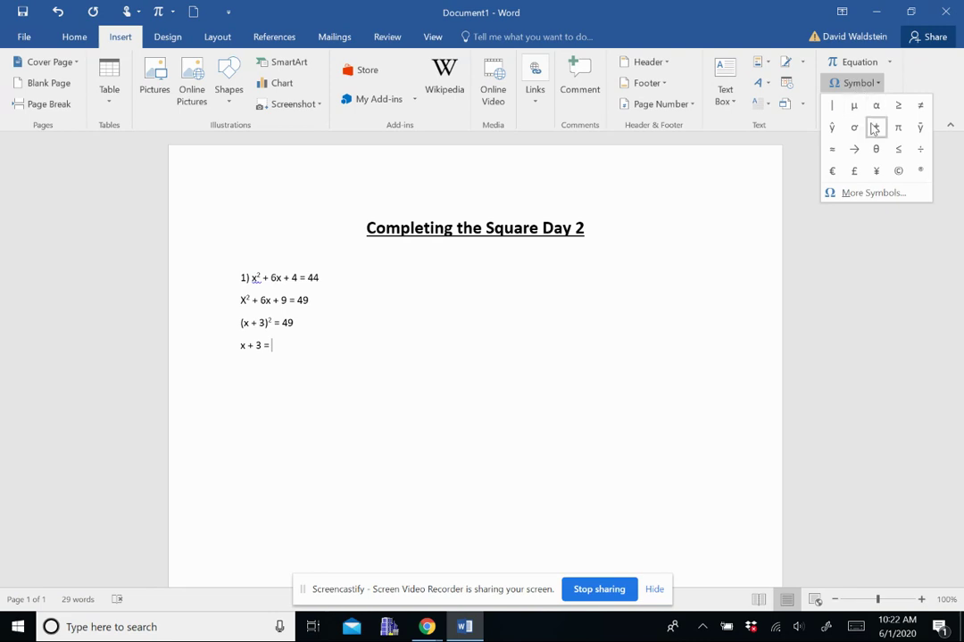
click(871, 125)
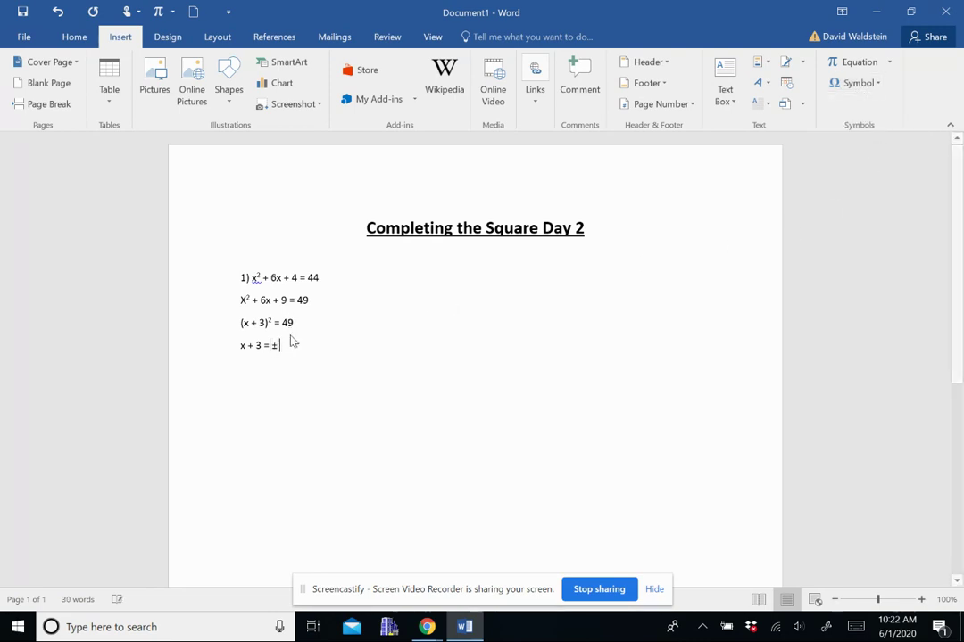
text(7)
key(Return)
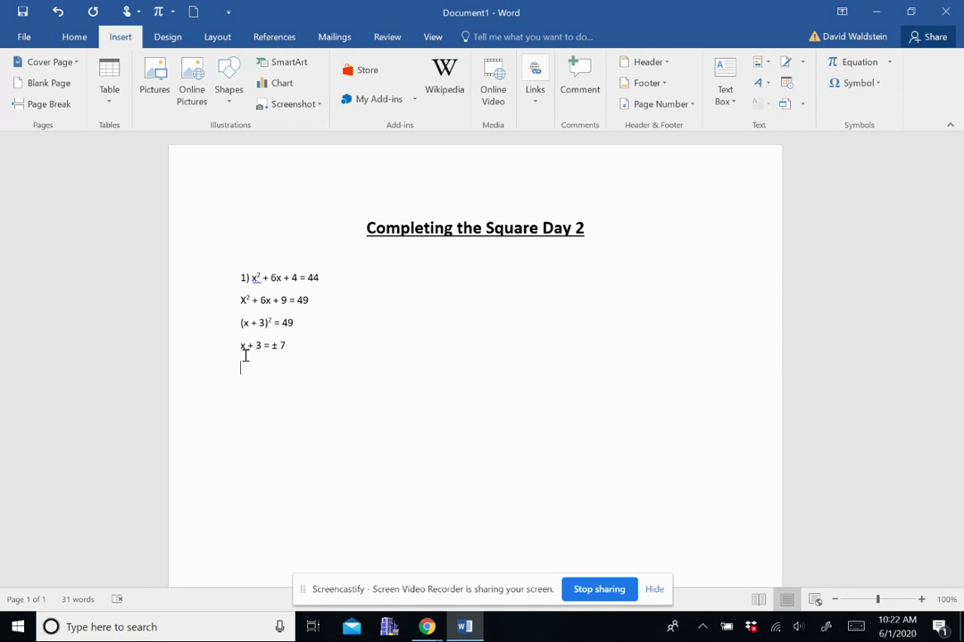
Write the cases "x + 3 = 7" and "x + 3 = -7" side by side, with solutions "x = 4" and "x = -10" beneath them
text(x + 3 = 7	x + 3 = -7)
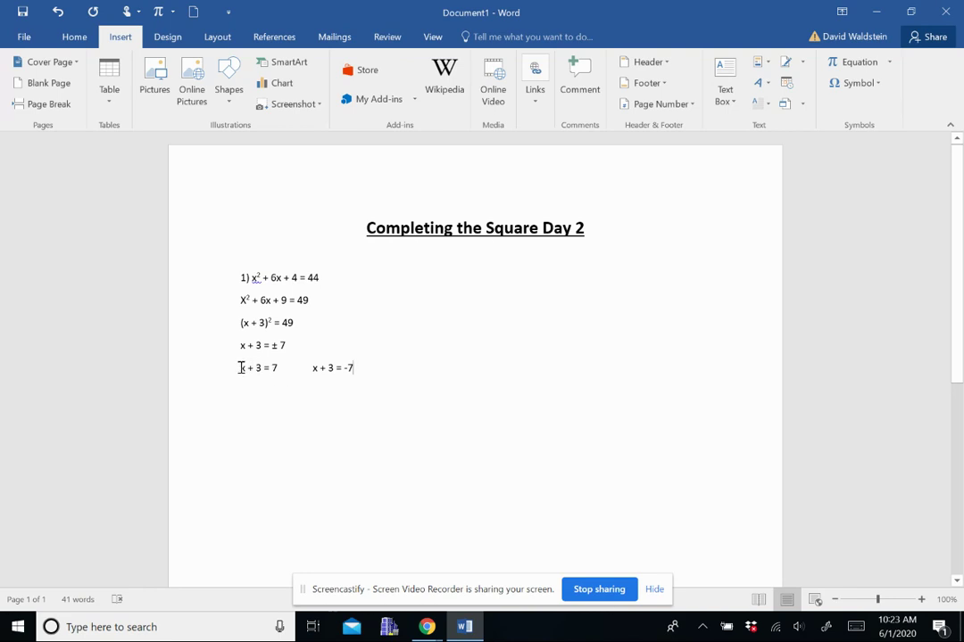
key(Return)
text(x = )
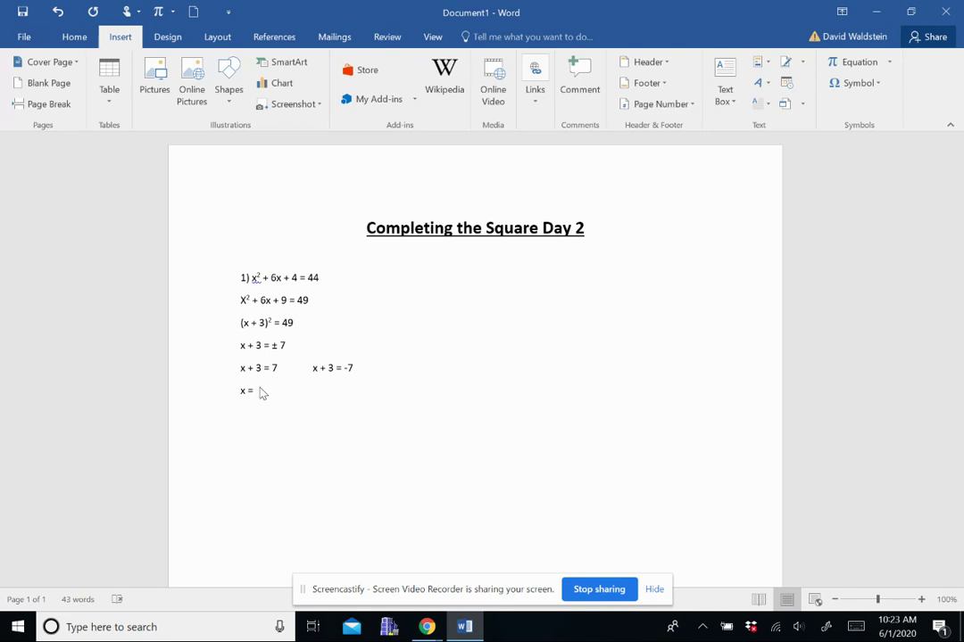
text(4)
key(Tab)
key(Tab)
text(x = -10)
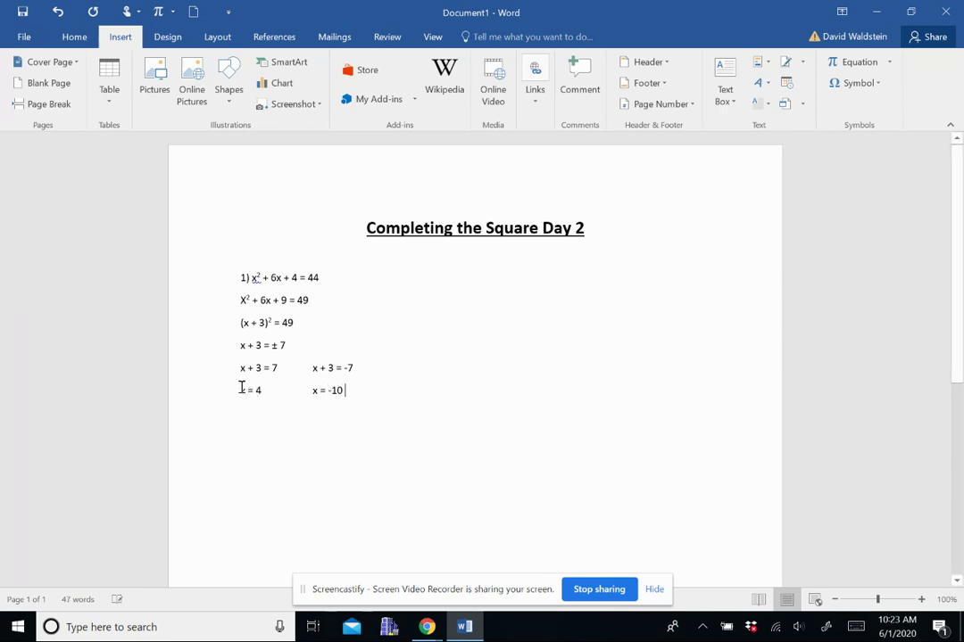
Highlight the solution line "x = 4" and "x = -10" in yellow
drag(241, 389, 348, 393)
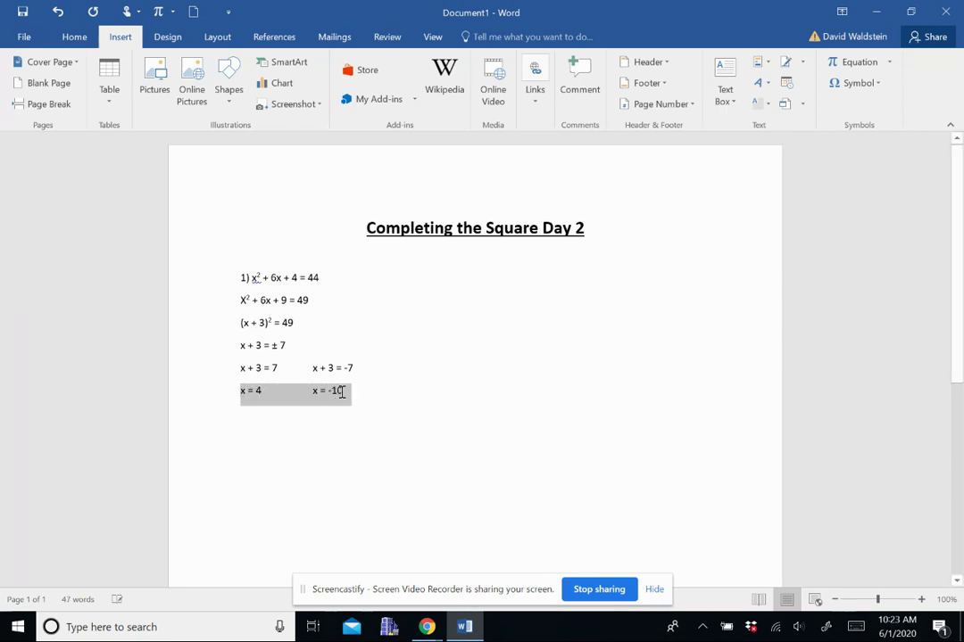
click(74, 38)
click(286, 98)
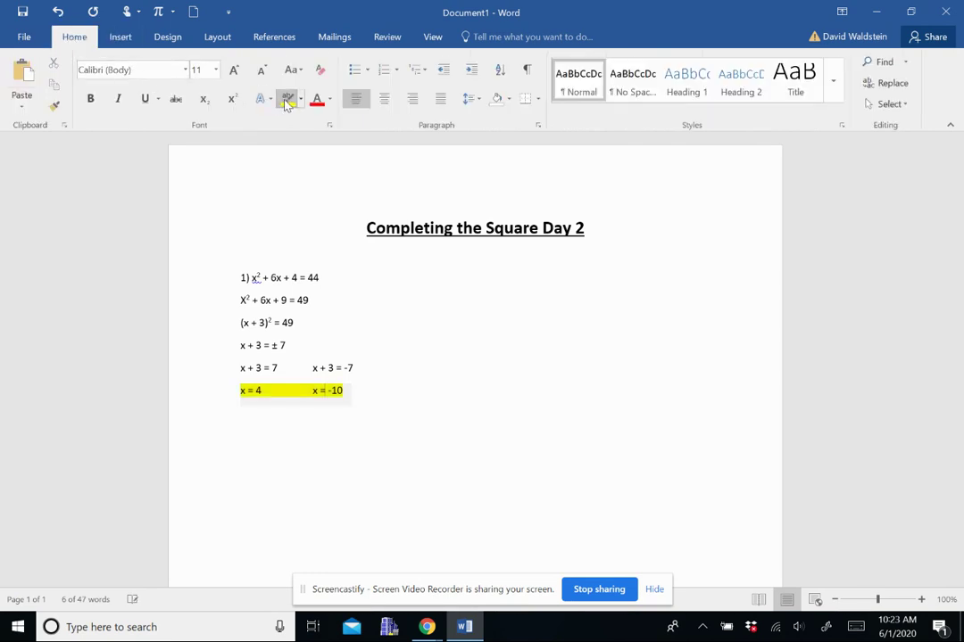
click(323, 294)
Leave a blank line after the solutions and write problem "2) x² – 8x + 4 = 0" with a superscript exponent
click(395, 389)
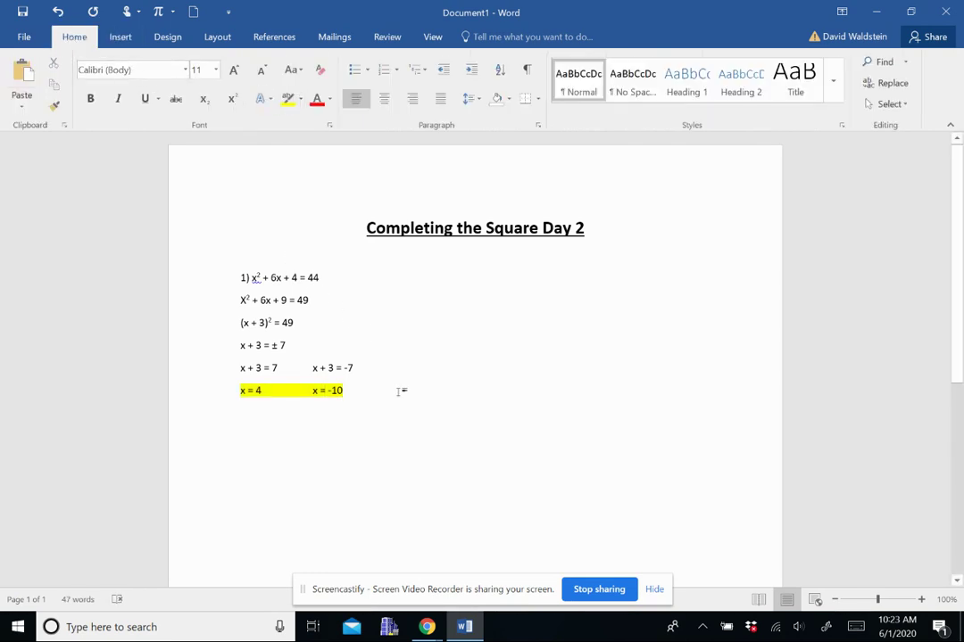
key(Return)
key(Return)
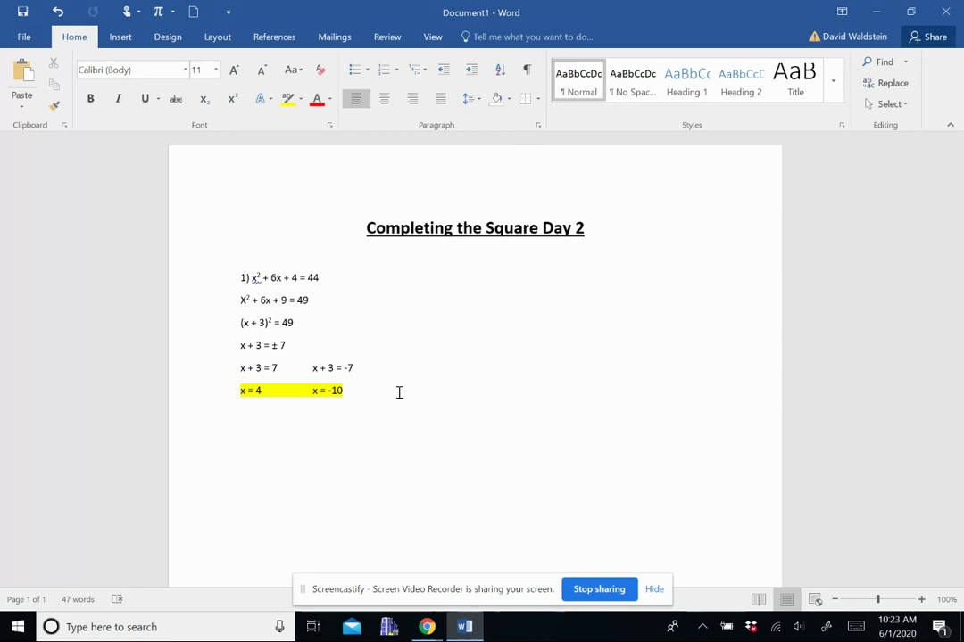
text(2) x)
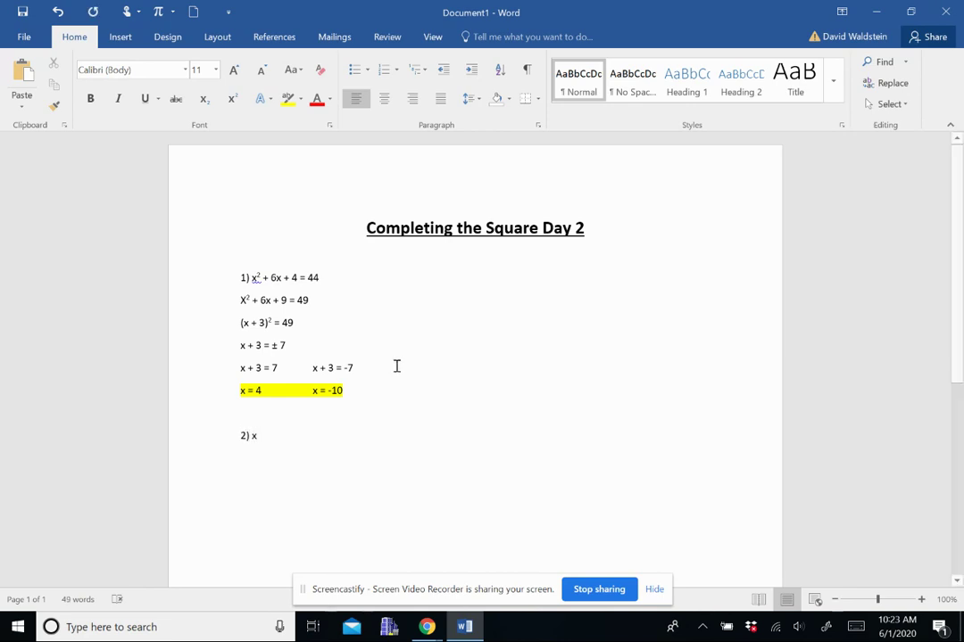
click(229, 99)
text(2)
click(230, 99)
text(-)
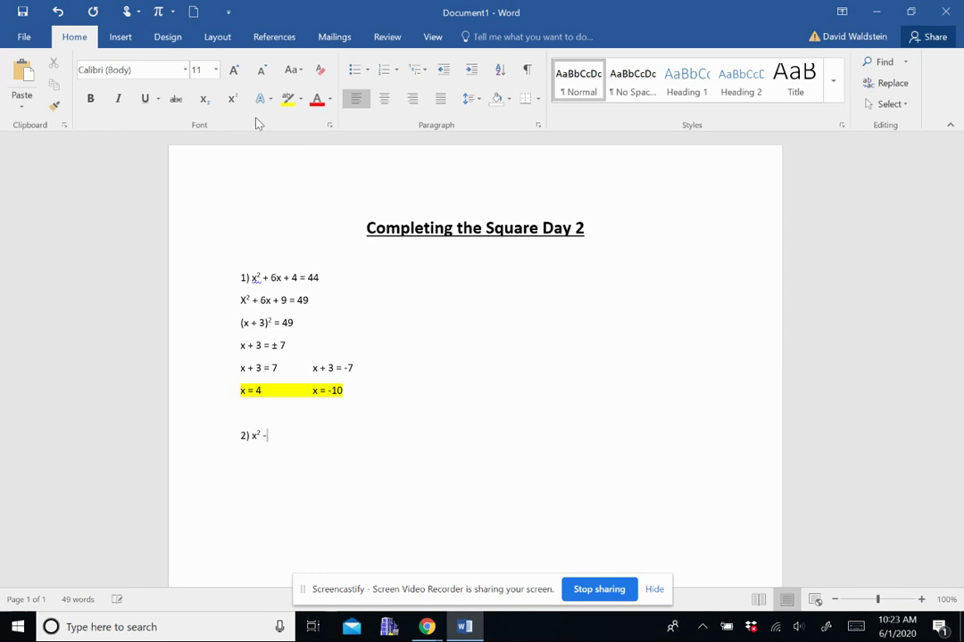
text( 8x + 4 = 0)
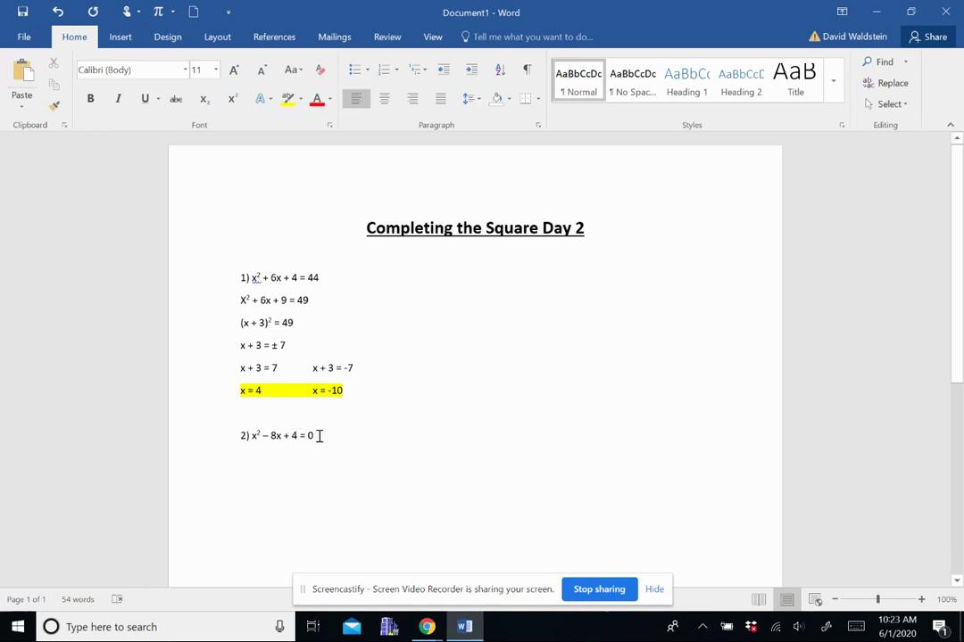
Add the line "X² – 8x + 16 = 12" below problem 2, with the exponent 2 in superscript
key(Return)
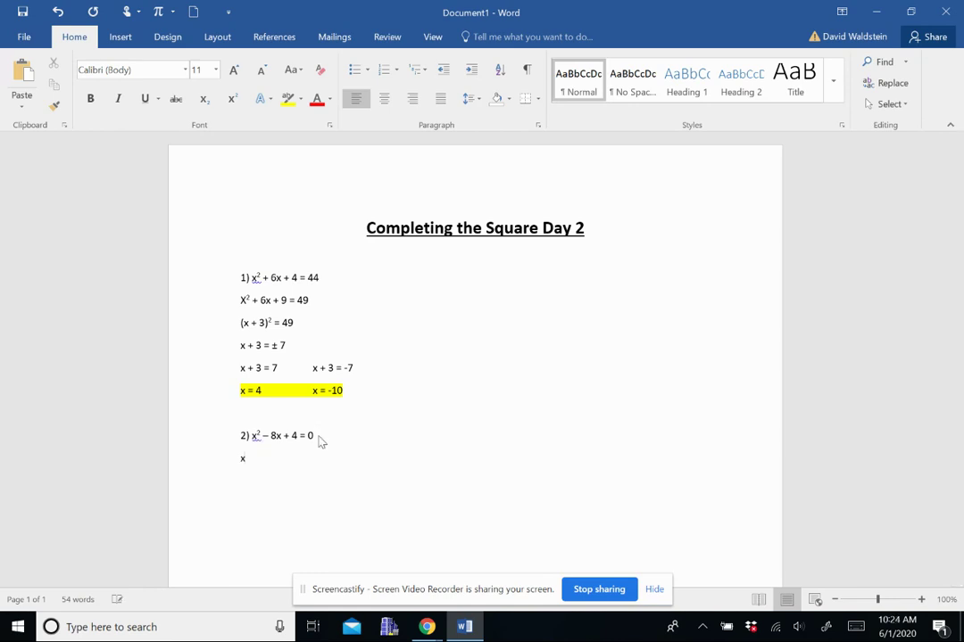
click(231, 98)
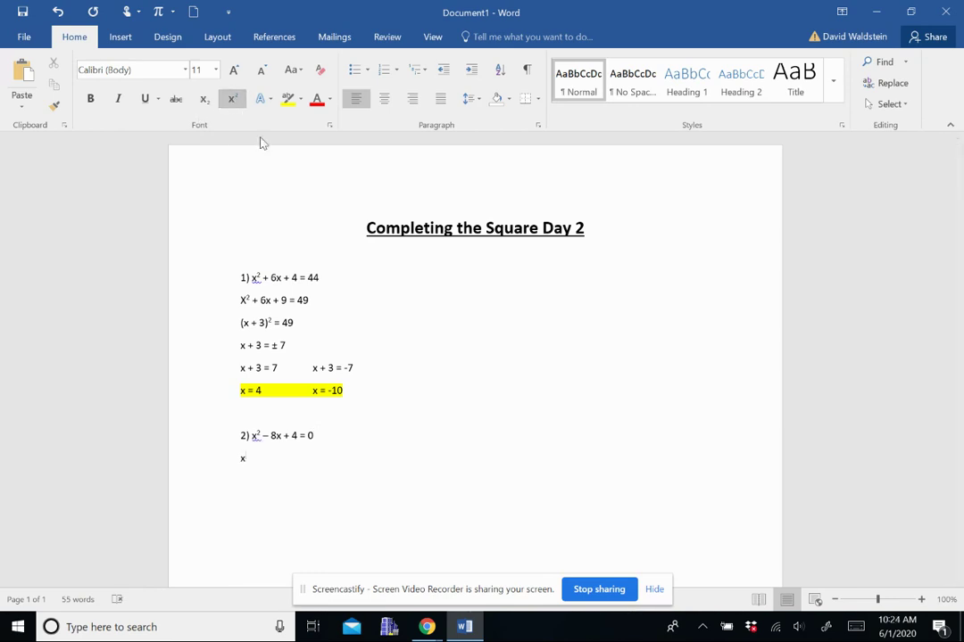
text(x2)
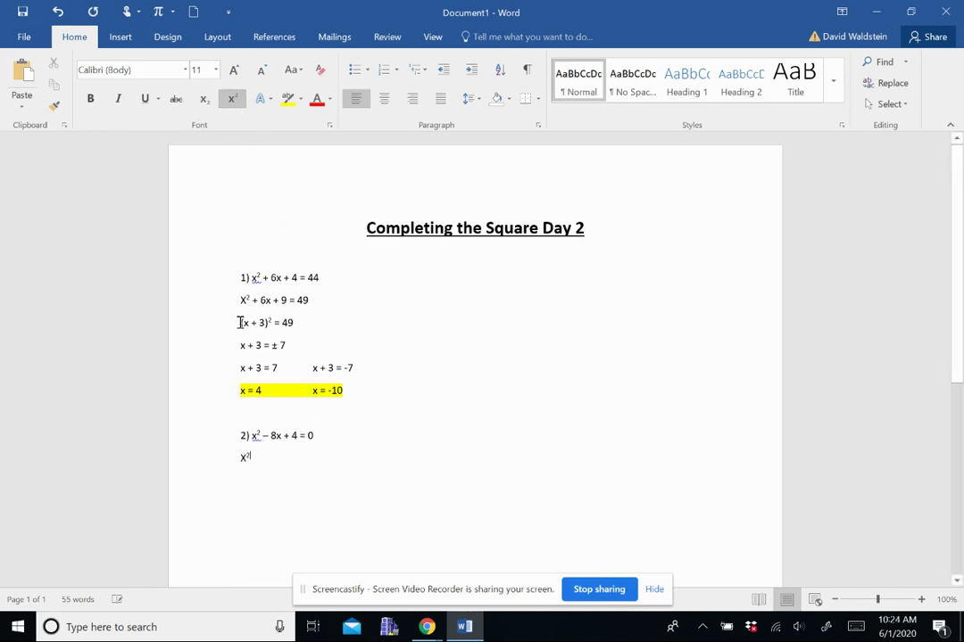
click(231, 99)
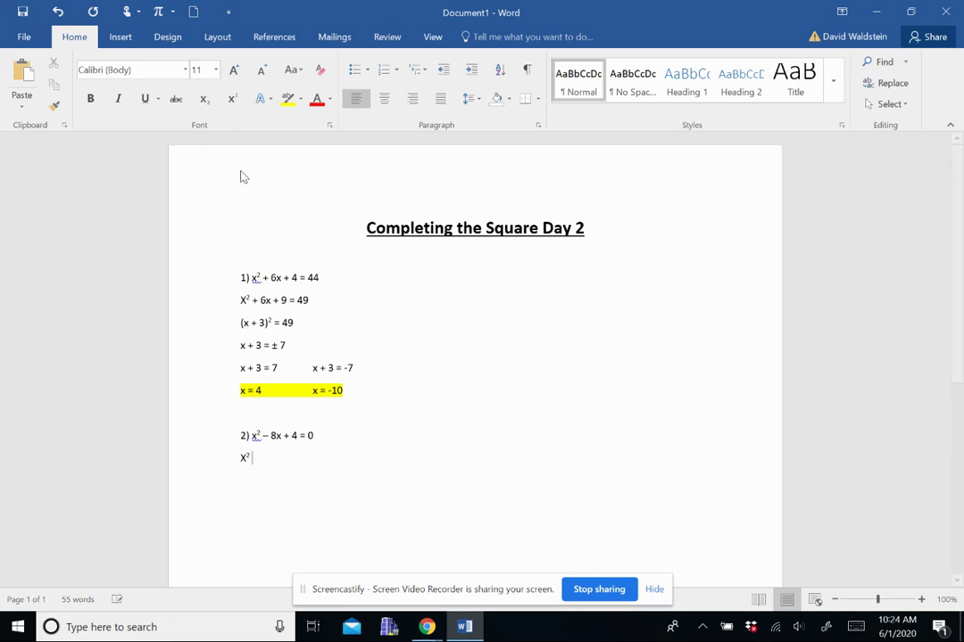
text(- 8x)
text( + 16)
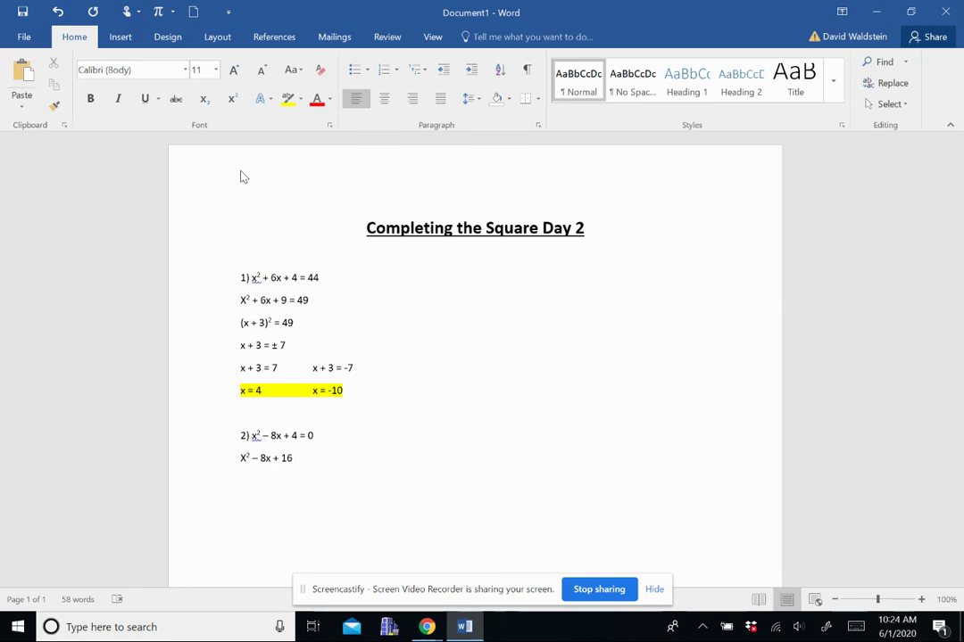
text( = 12)
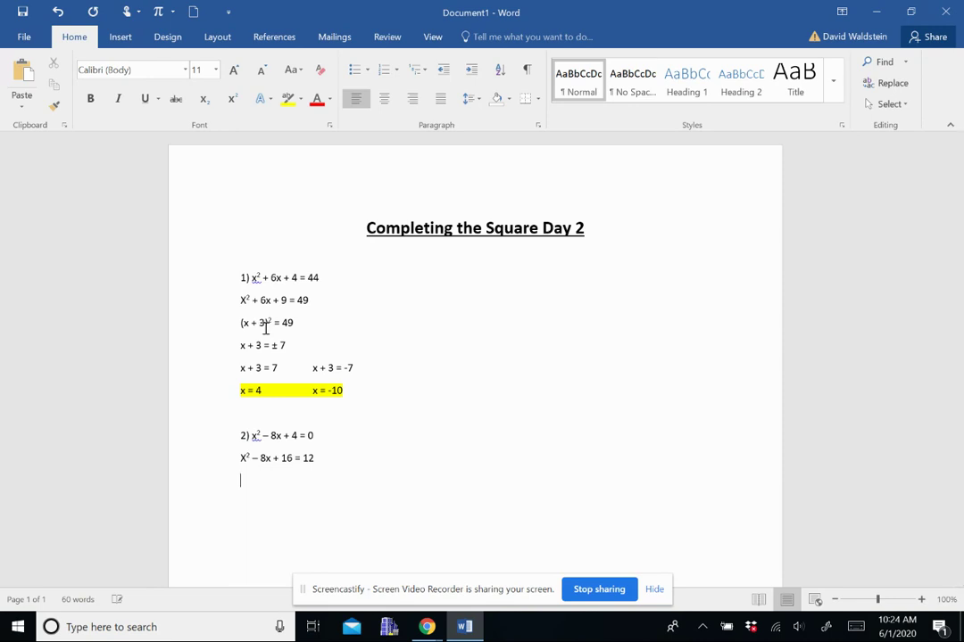
Write the line "(x – 4)² = 12" below "X² – 8x + 16 = 12", with the exponent 2 in superscript
text(x)
text( - 4))
key(BackSpace)
click(234, 99)
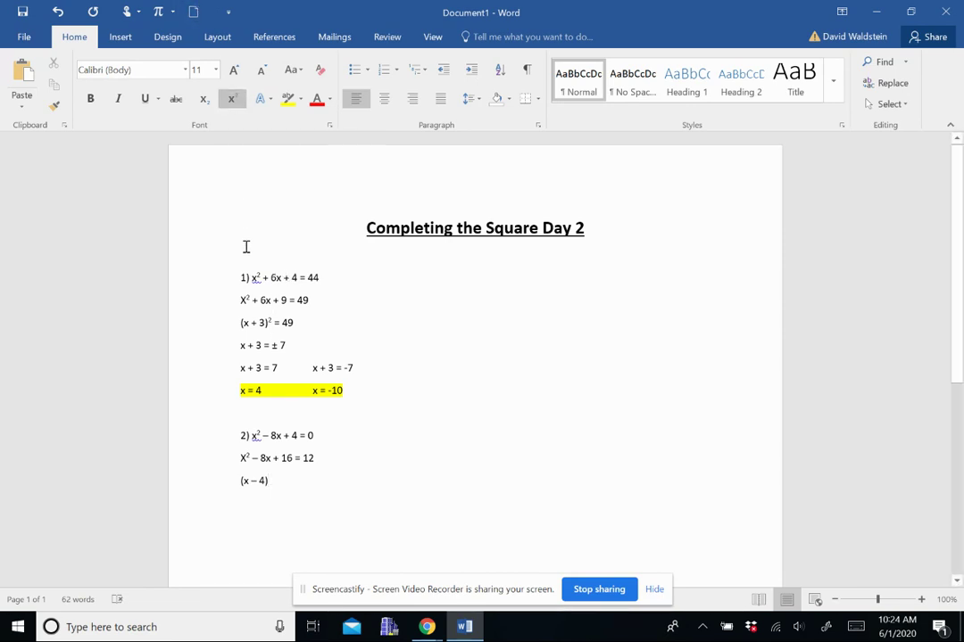
text(2 = 12)
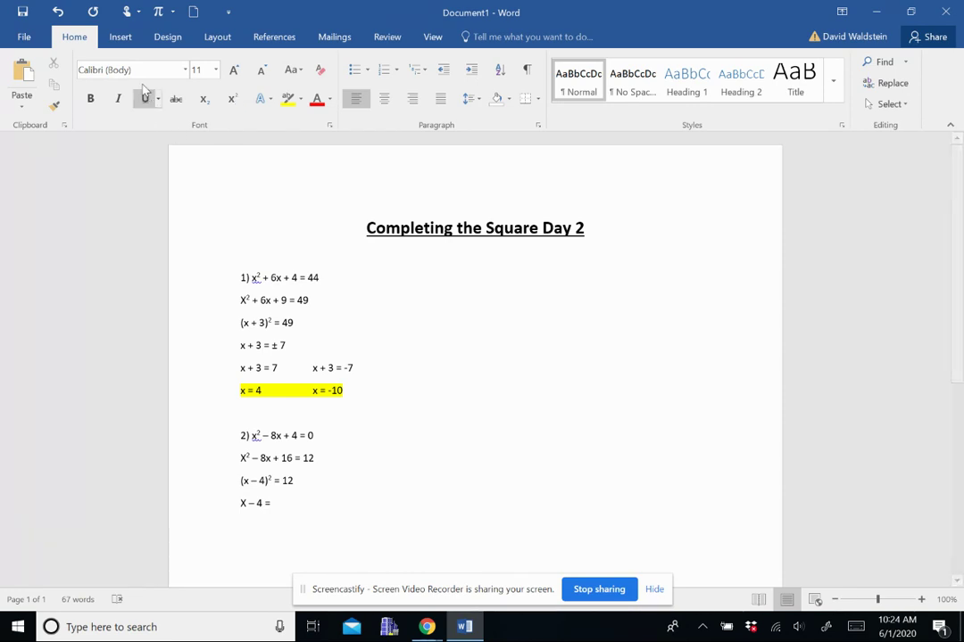
Complete the line "X – 4 = ±√12" under problem 2, building ±√12 as an inline equation with a square root radical
click(119, 39)
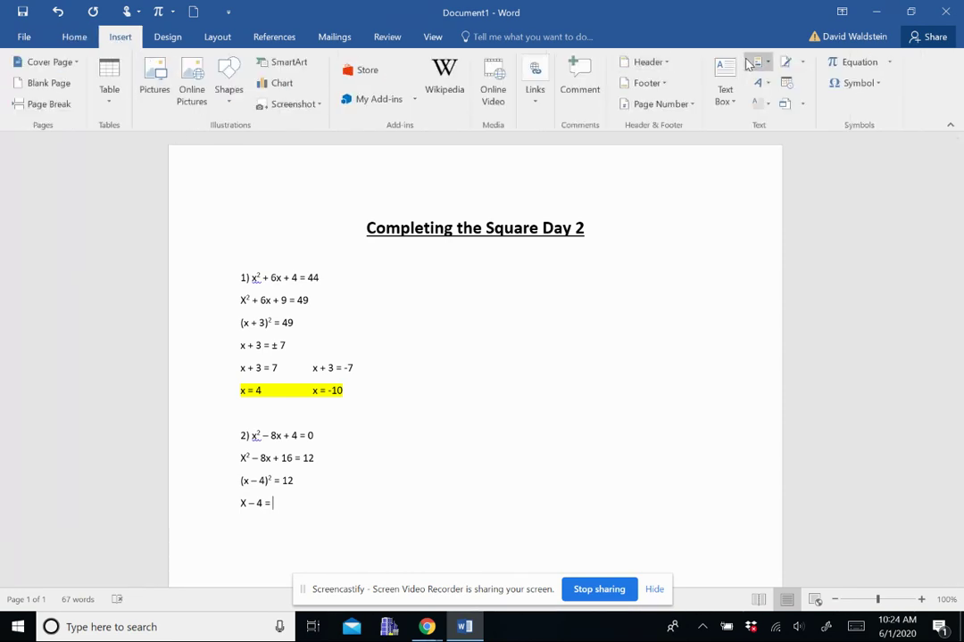
click(846, 69)
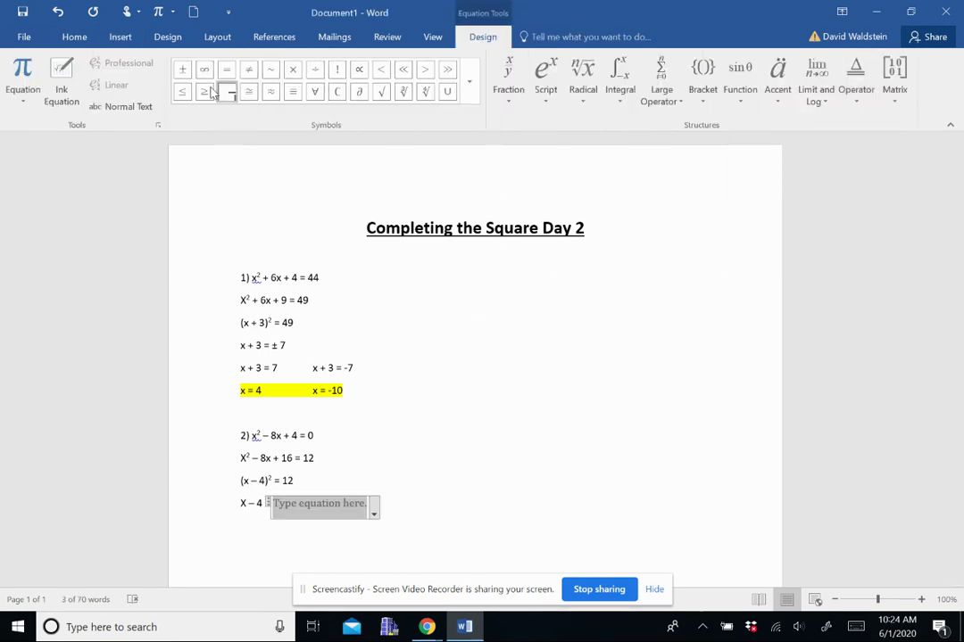
click(182, 70)
click(583, 85)
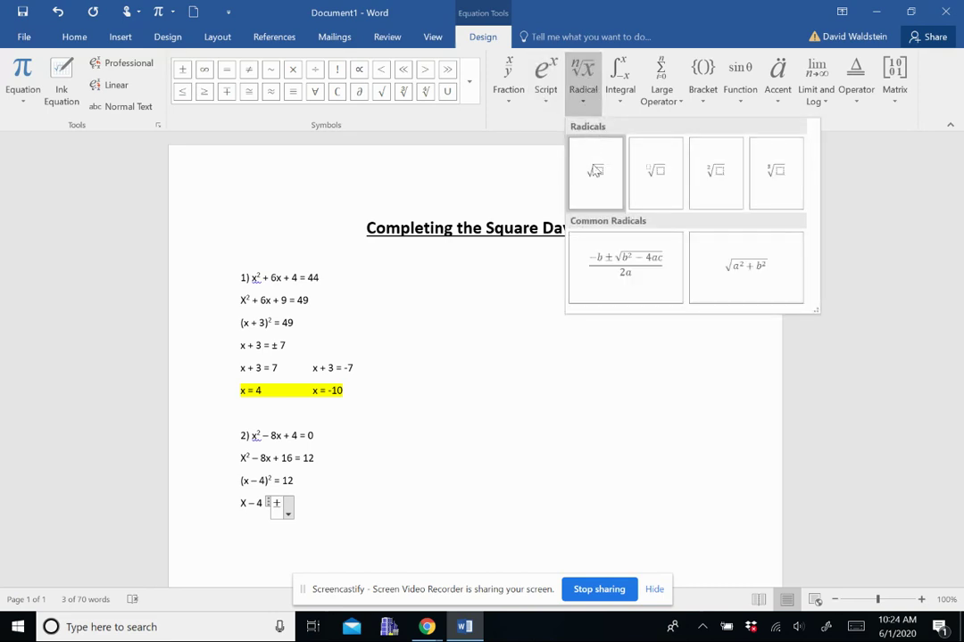
click(595, 171)
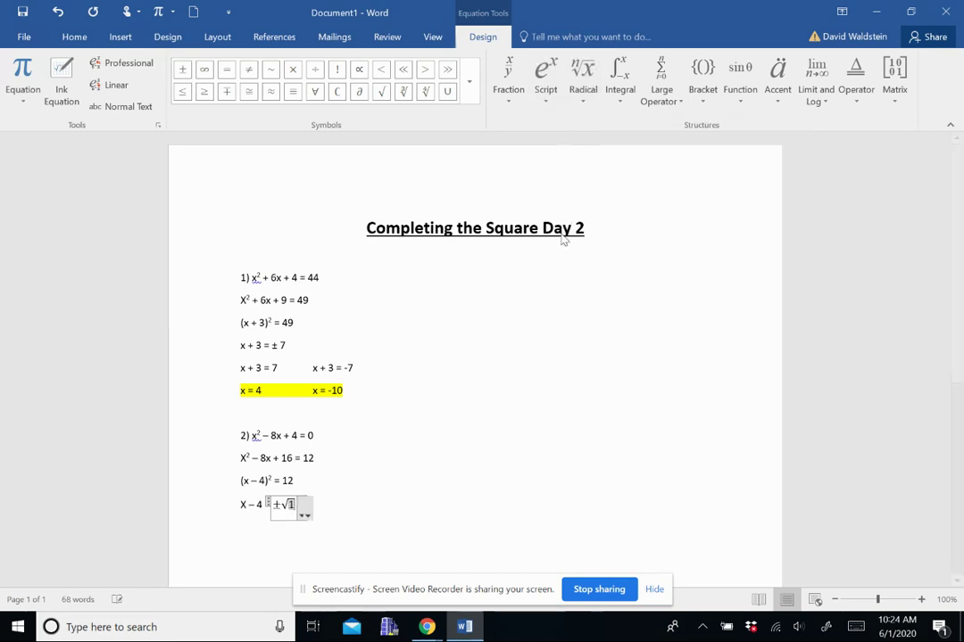
text(12)
click(364, 507)
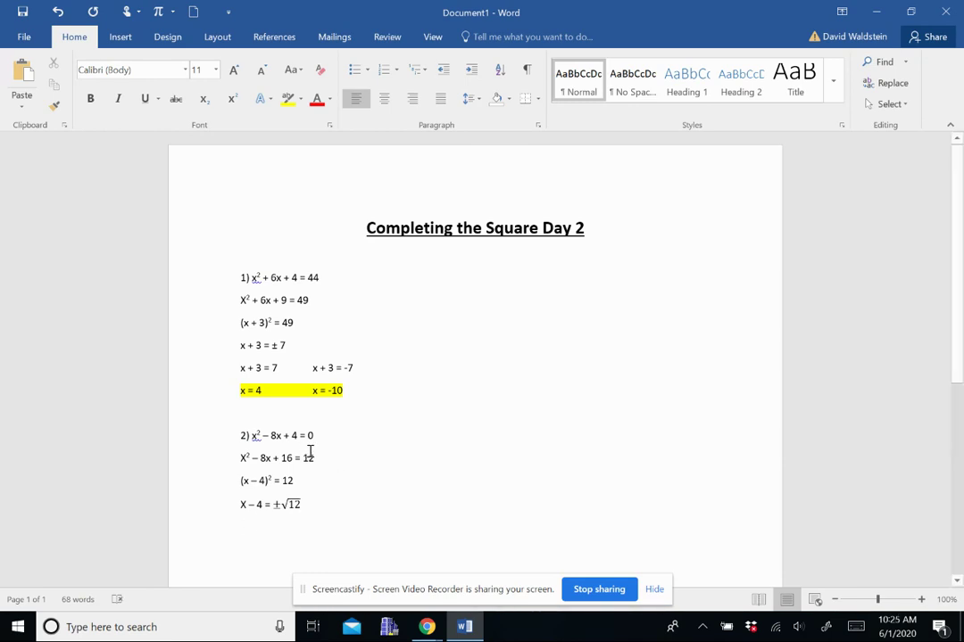
Add the simplified line "X – 4 = ±2√3" to problem 2, building ±2√3 as an inline equation
key(Return)
text(X – 4 =)
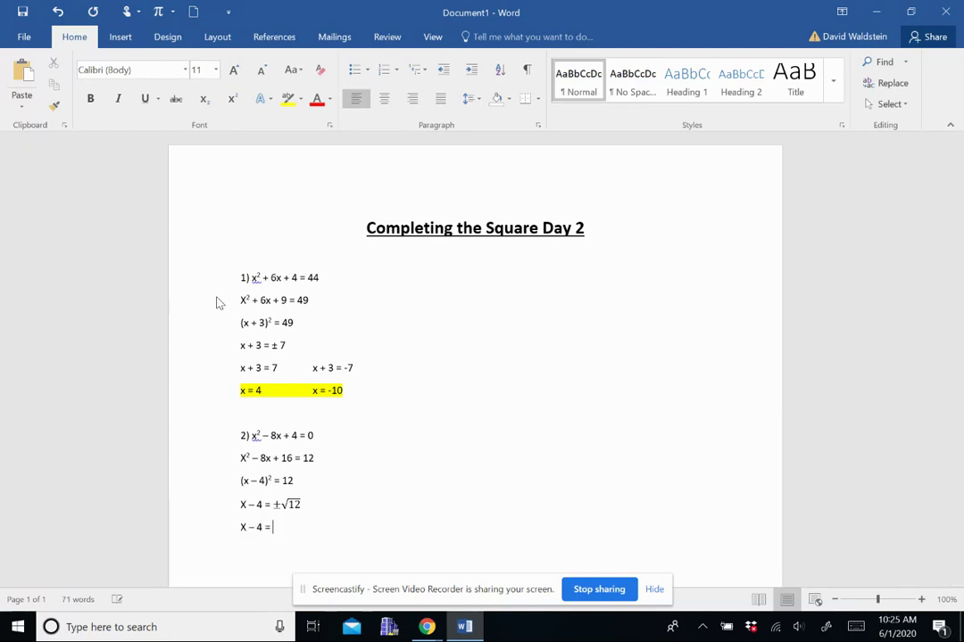
click(120, 36)
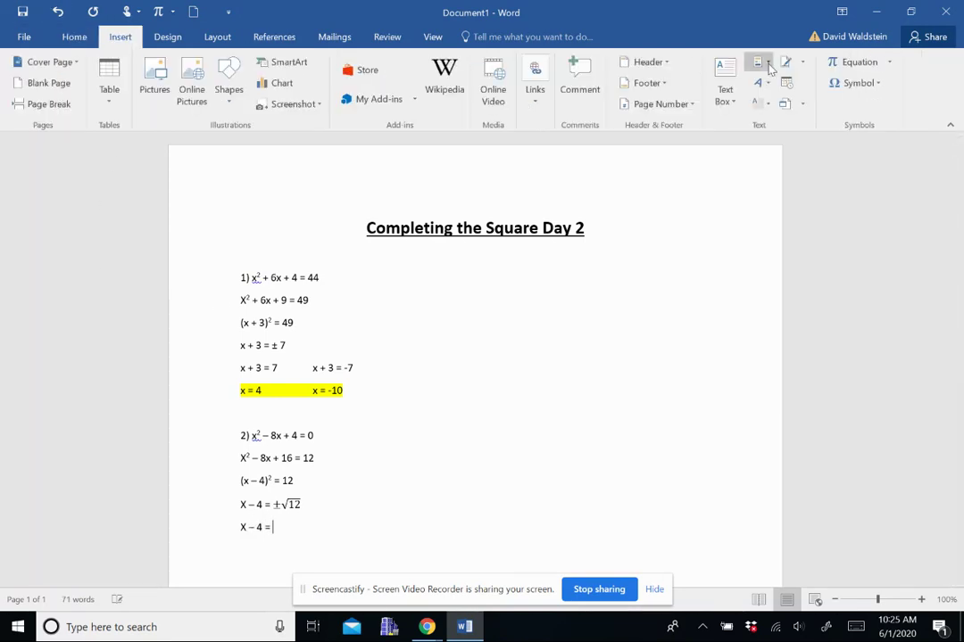
click(846, 66)
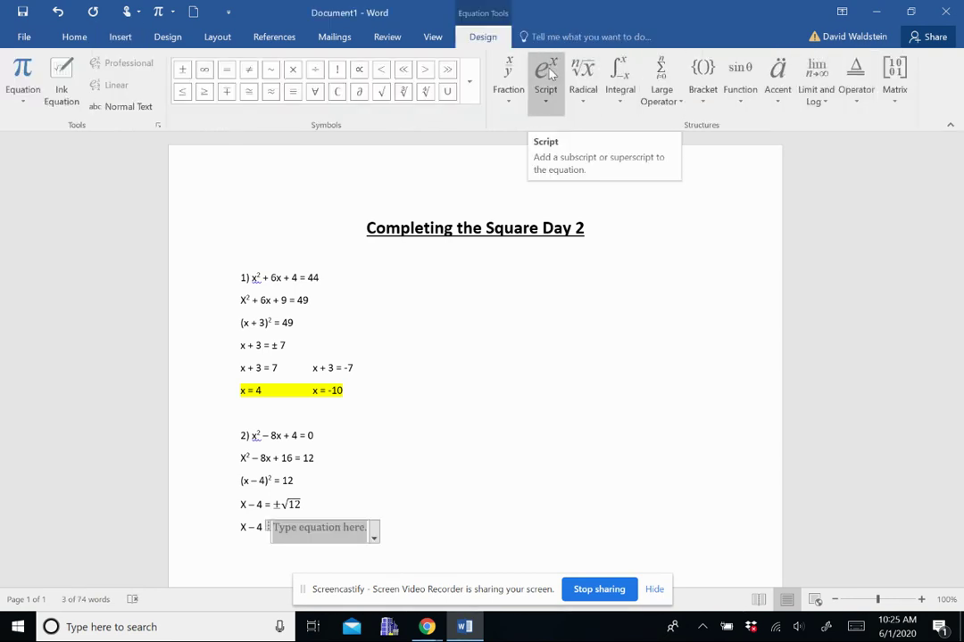
click(182, 69)
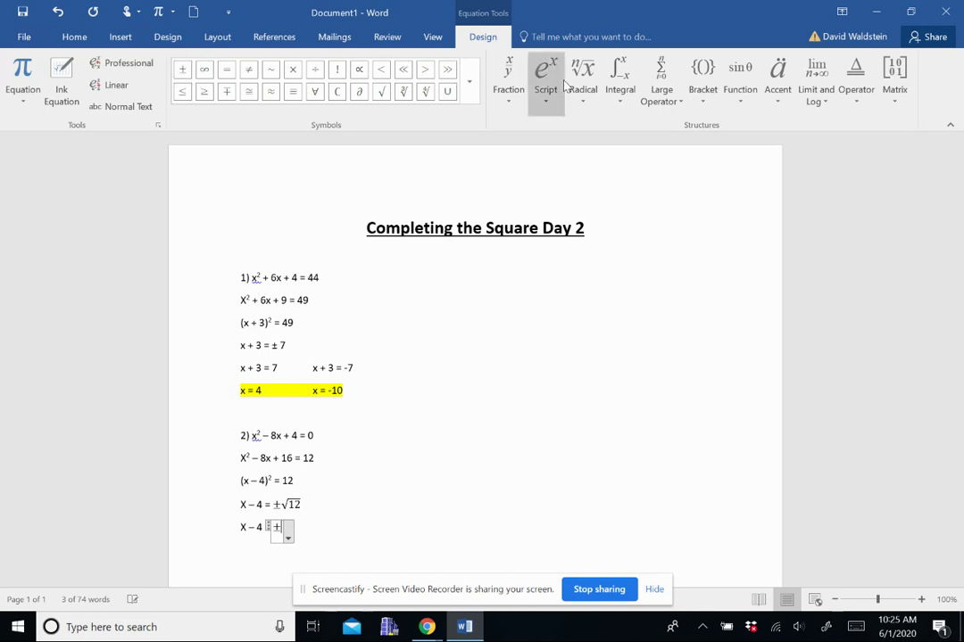
click(620, 80)
click(582, 86)
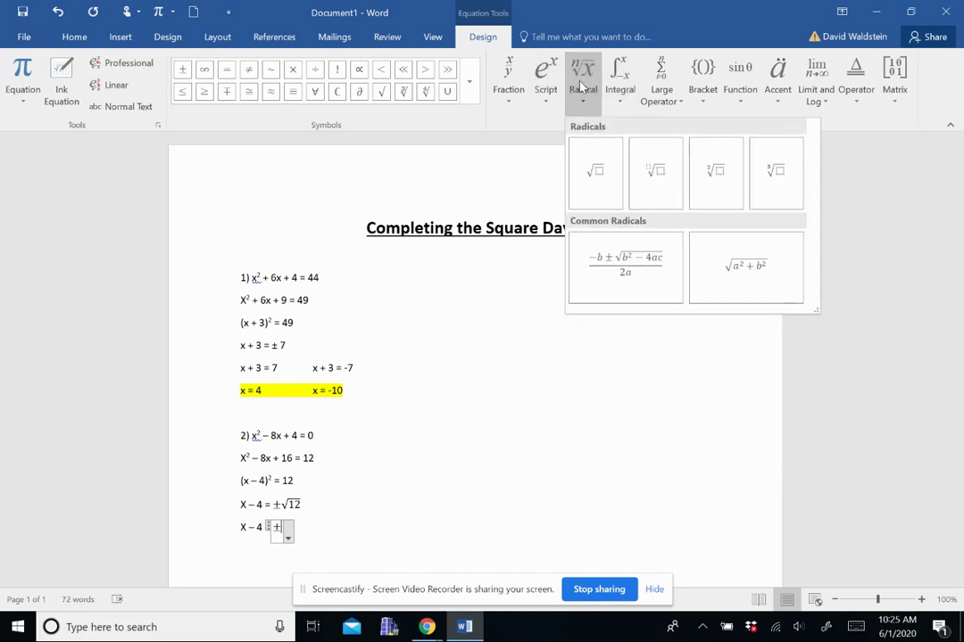
click(595, 171)
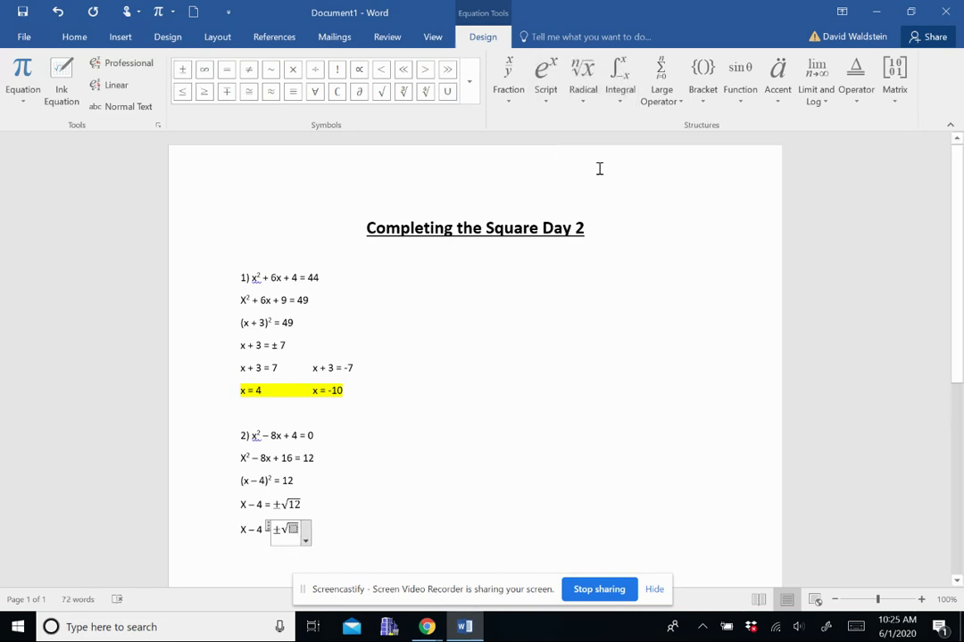
text(2√)
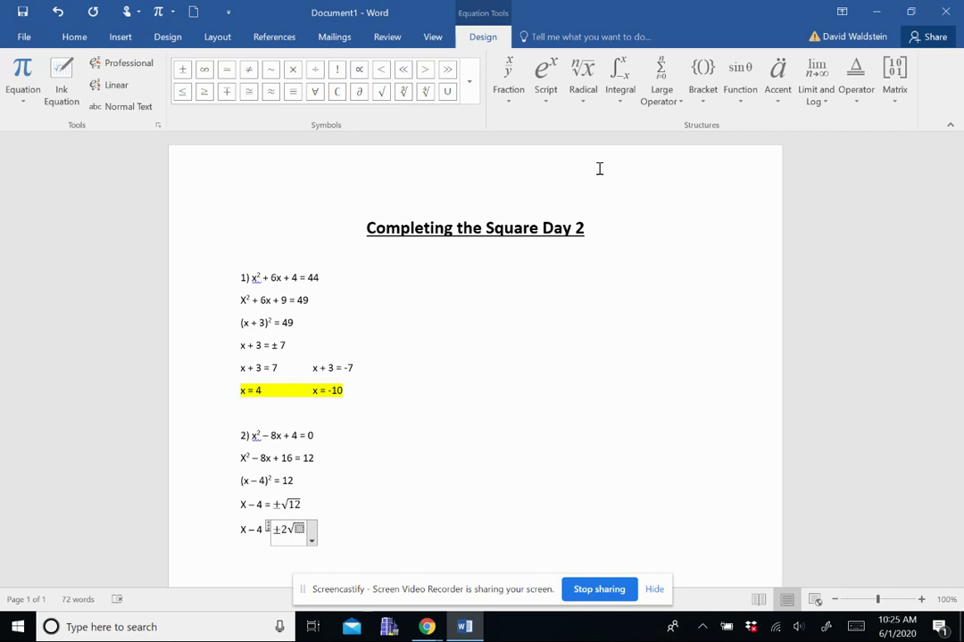
text(3)
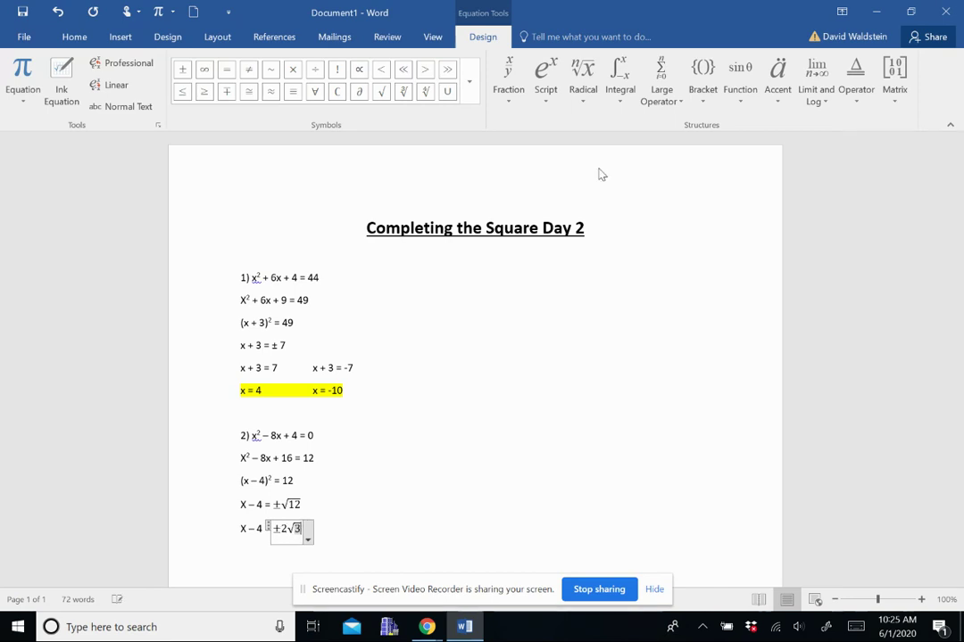
click(332, 527)
Add the solution line "X = 4 ± 2√3", reusing a copy of the ±2√3 equation with a space after the ± sign
key(Return)
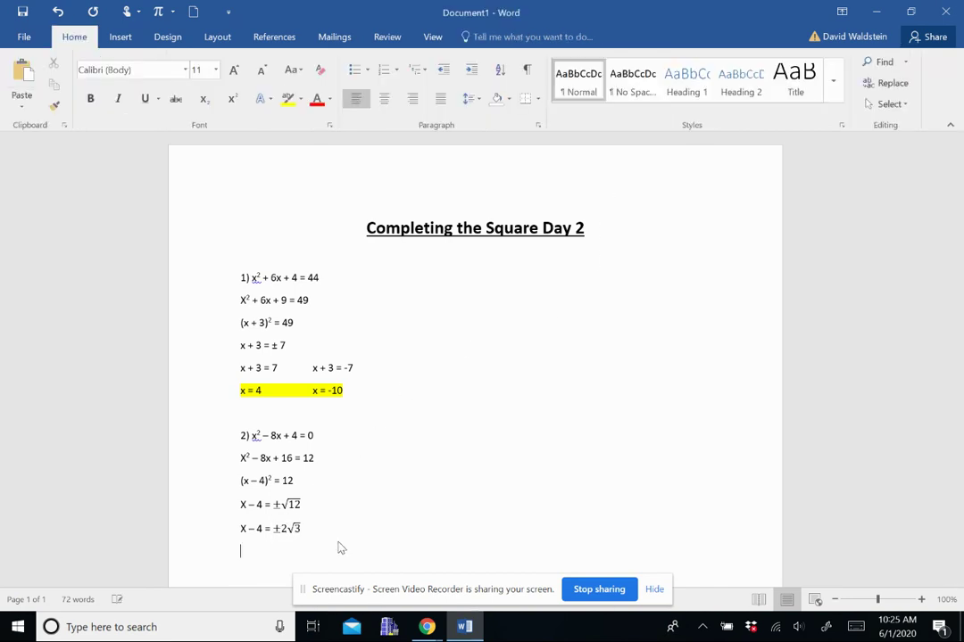
text(X = 4)
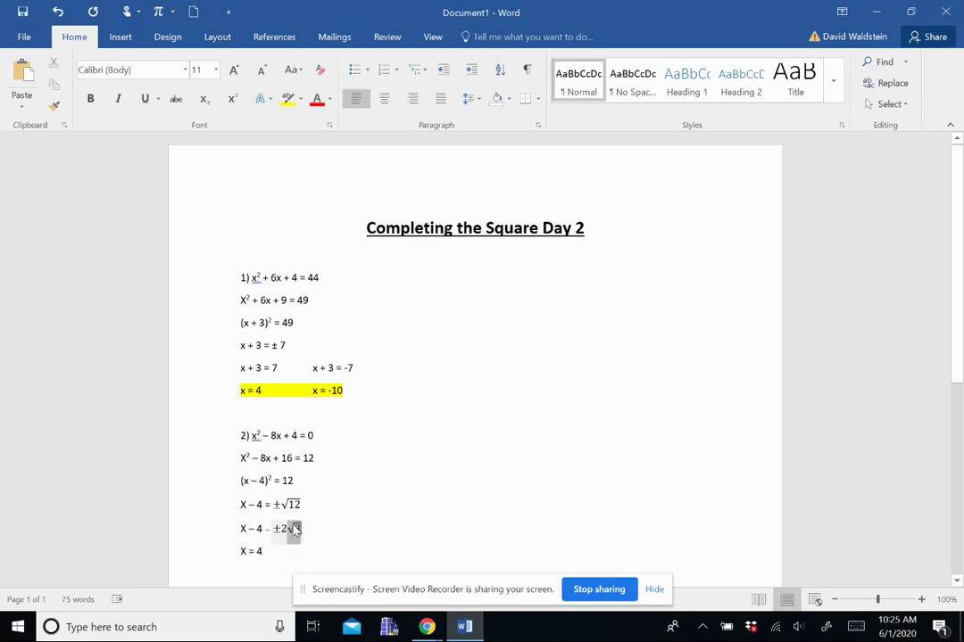
click(293, 528)
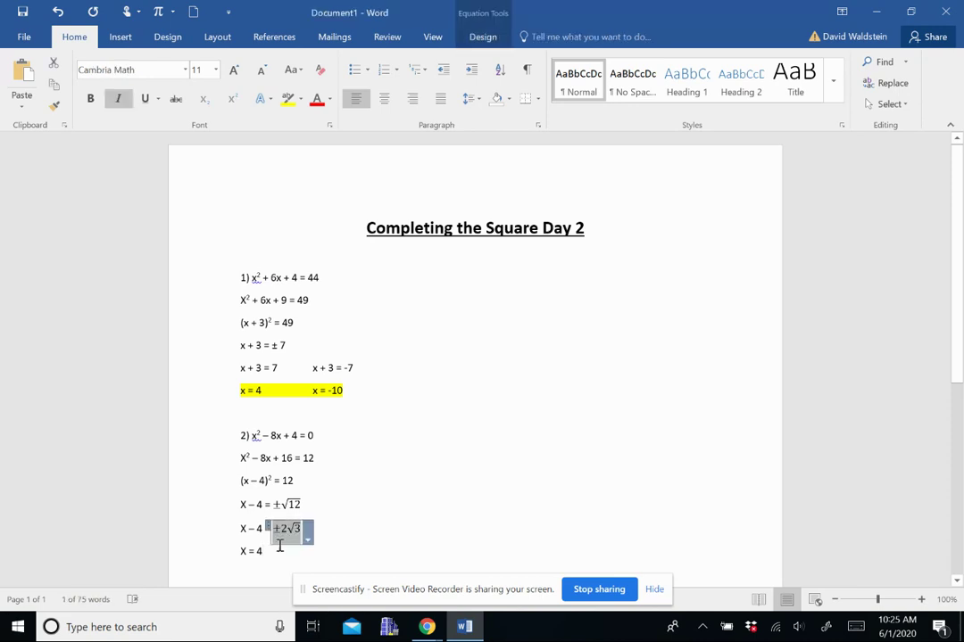
key(ctrl+c)
click(275, 552)
key(ctrl+v)
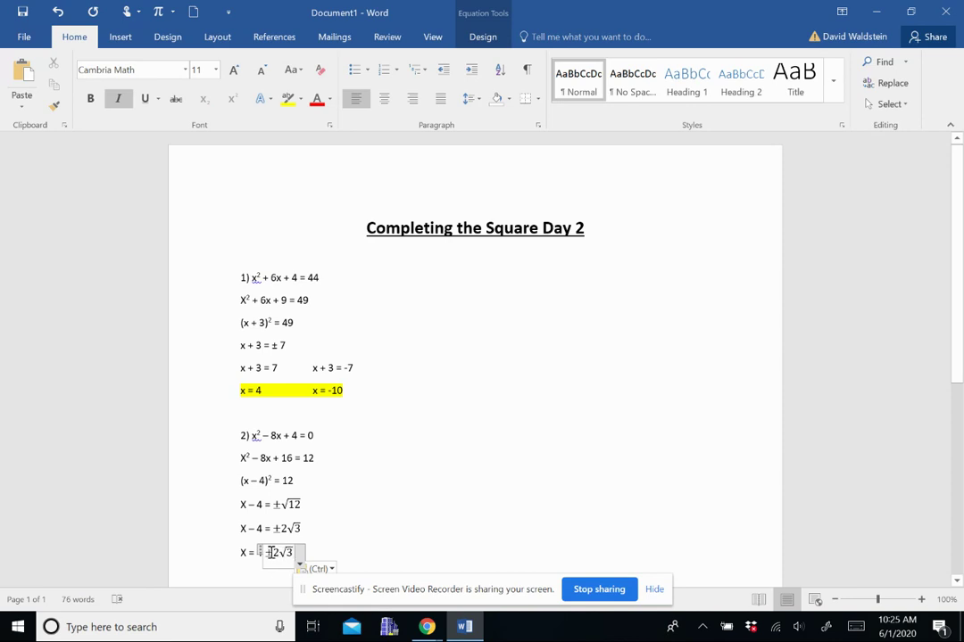
click(325, 547)
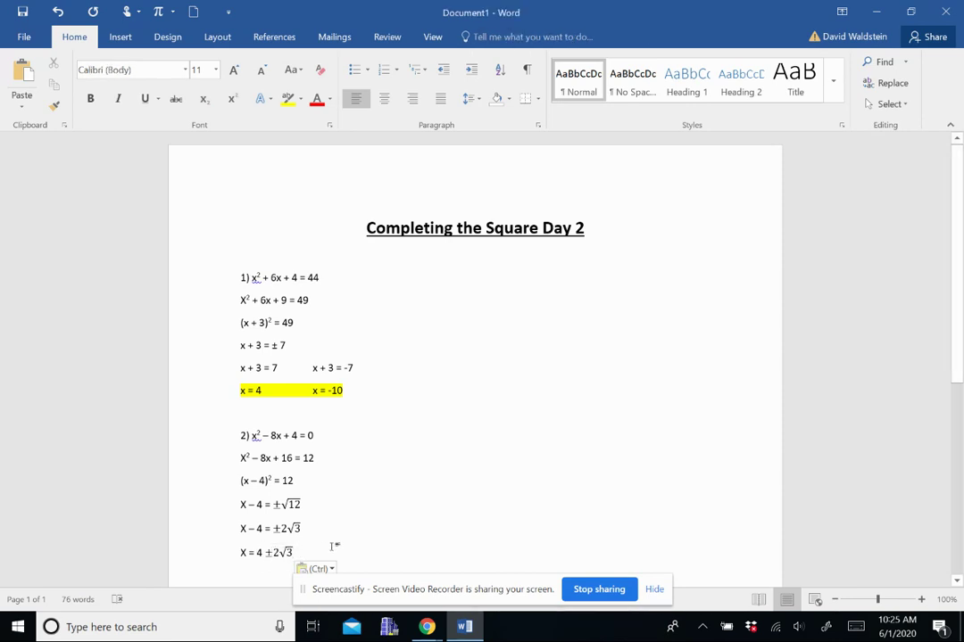
click(274, 552)
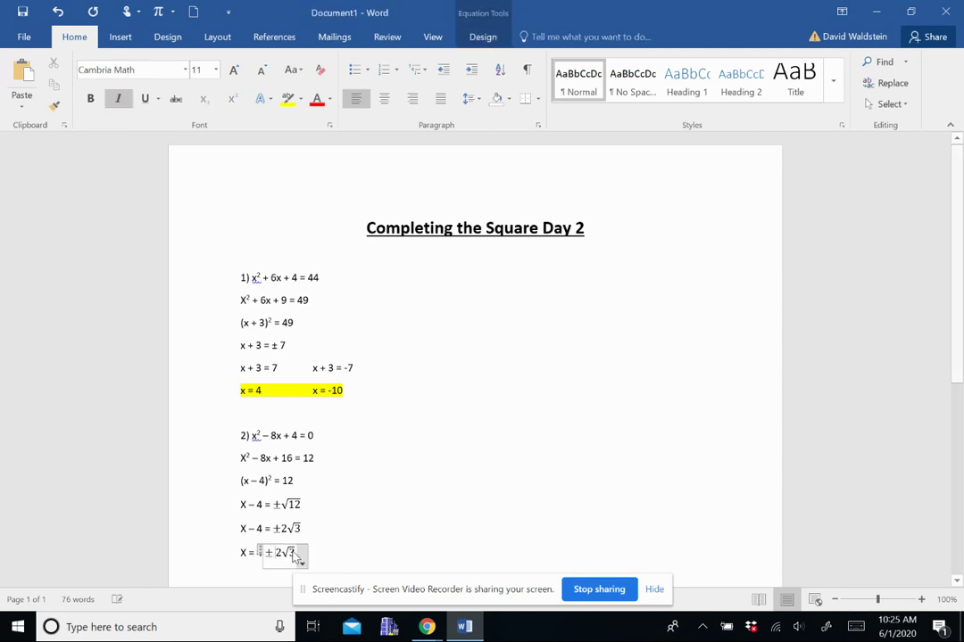
click(351, 550)
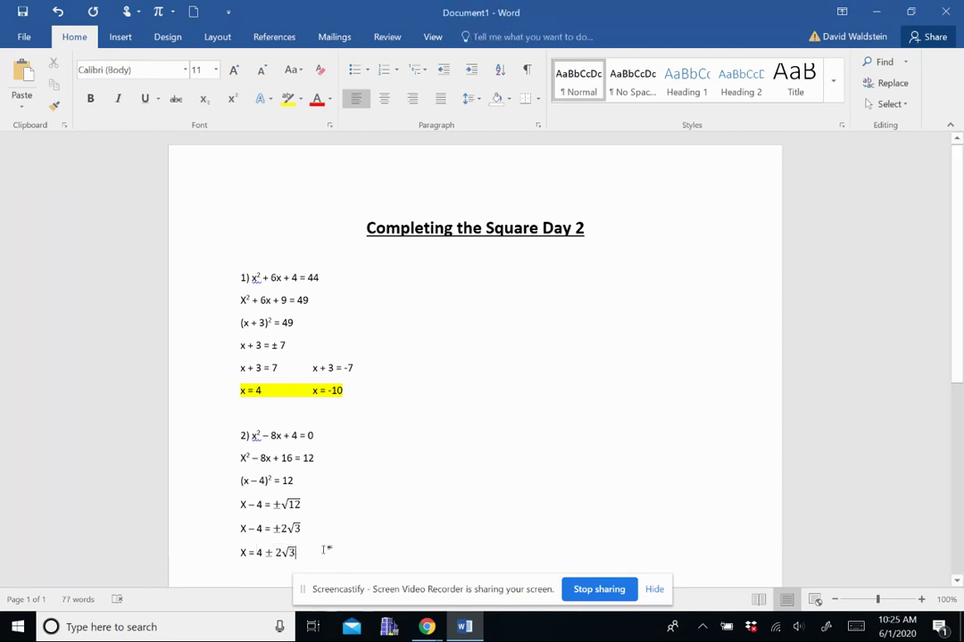
Highlight the solution line "X = 4 ± 2√3" in yellow and leave a blank line beneath it
drag(308, 552, 241, 551)
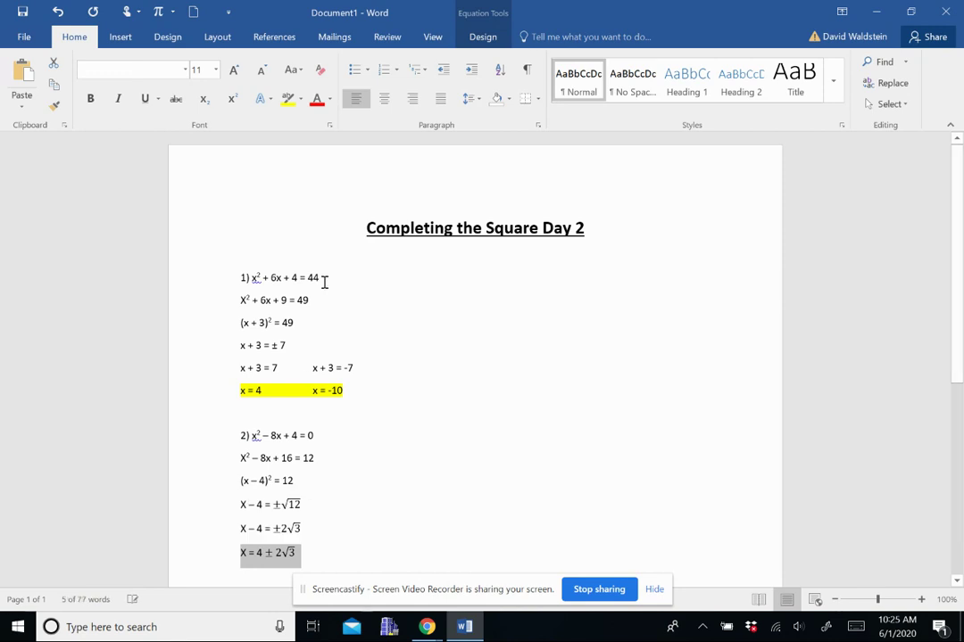
click(289, 100)
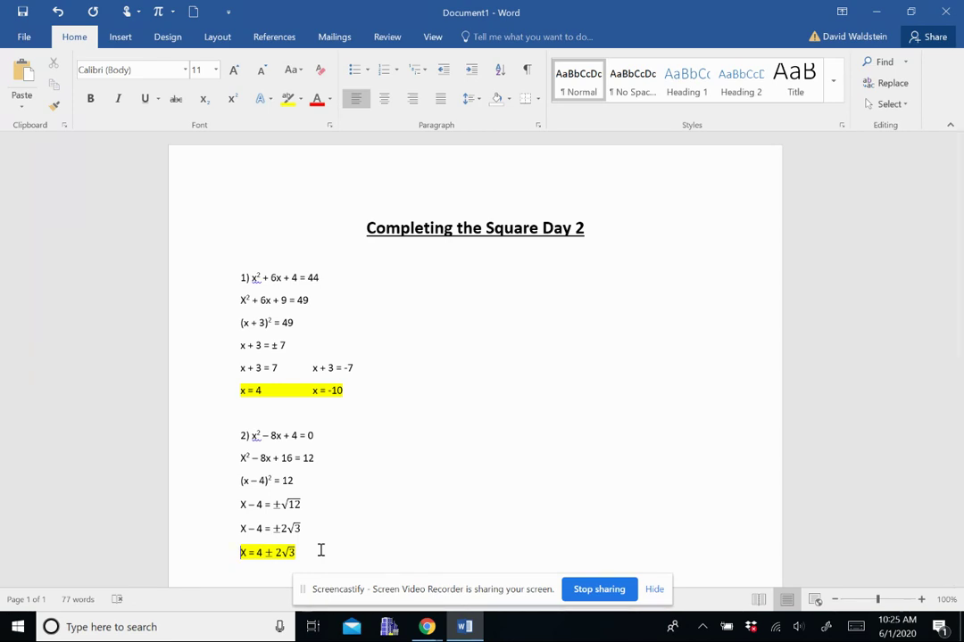
click(385, 554)
key(Return)
key(Return)
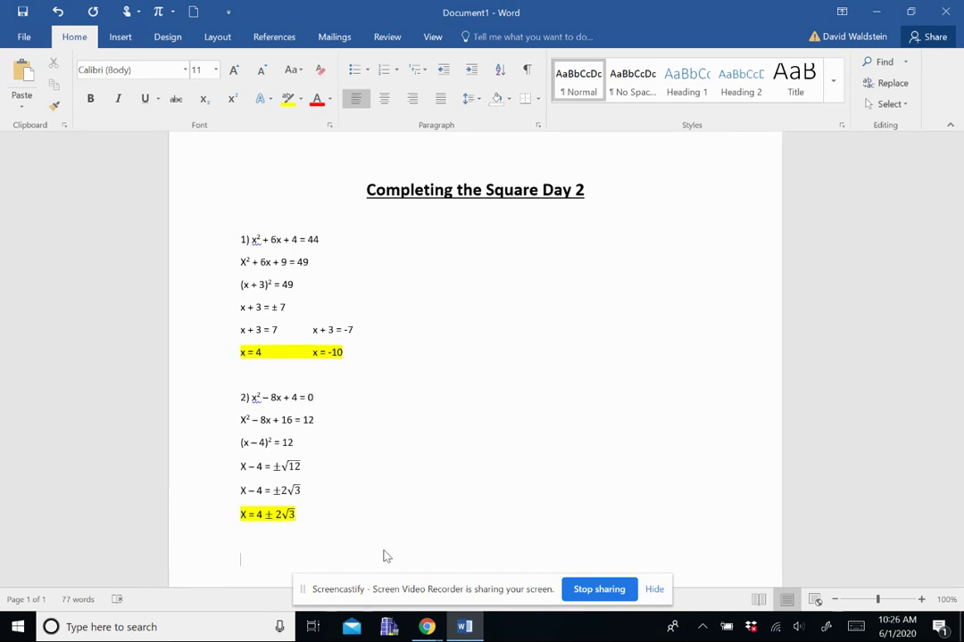
Write problem "3) x² + 10x + 3 = 7" with the exponent 2 in superscript
text(3) x)
click(231, 99)
text(2)
click(232, 100)
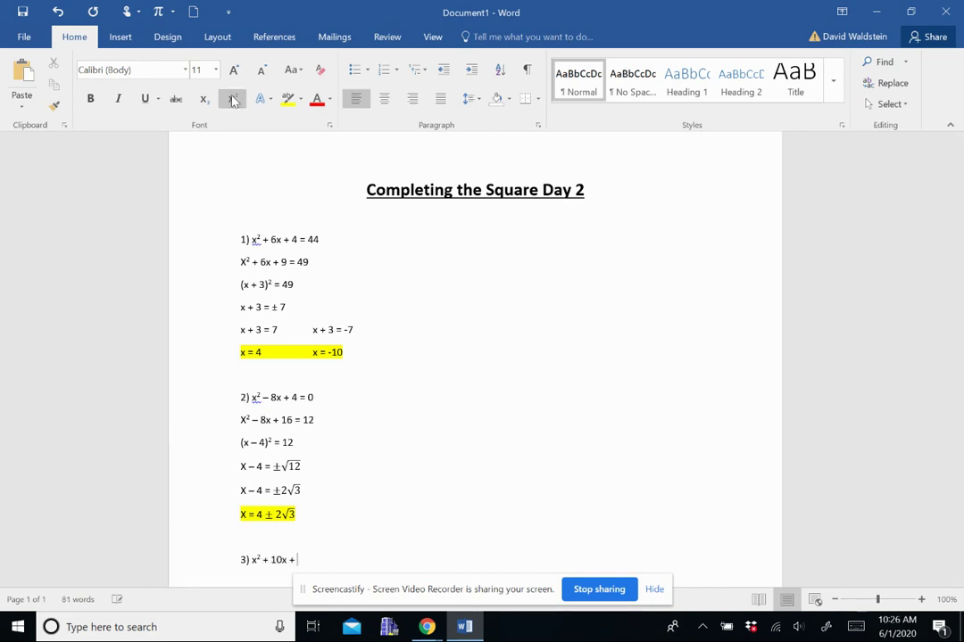
text(+ 10x + 3 = 7)
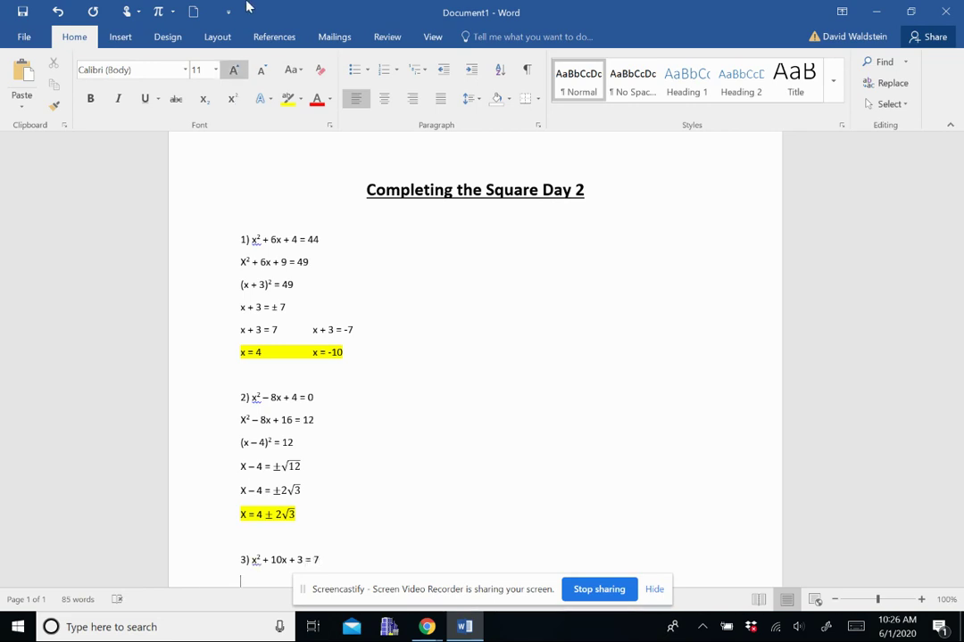
Add the line "X² + 10x + 25 = 29" below problem 3, with the exponent 2 in superscript
scroll(357, 361, down, 4)
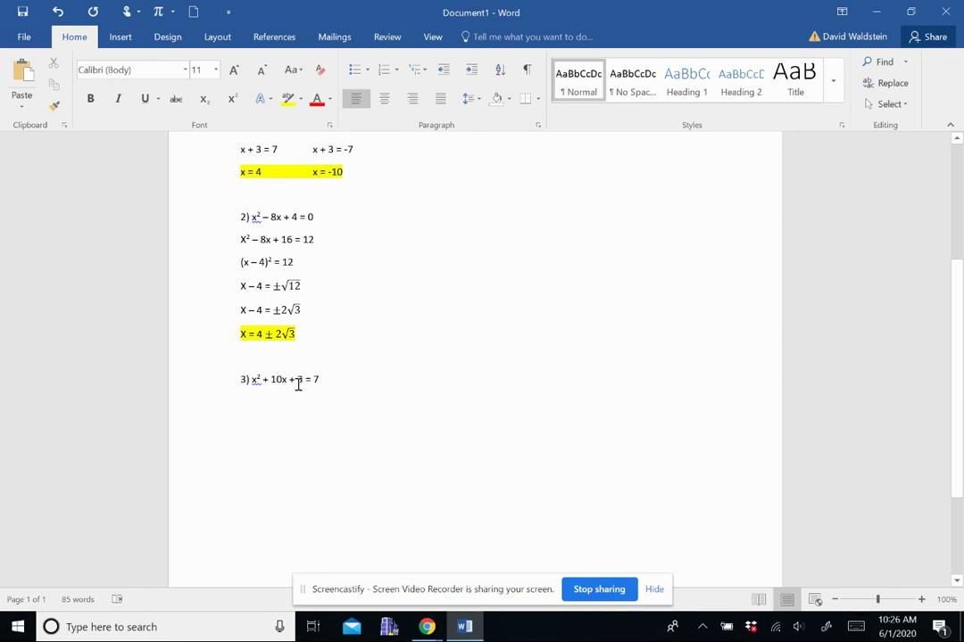
text(x)
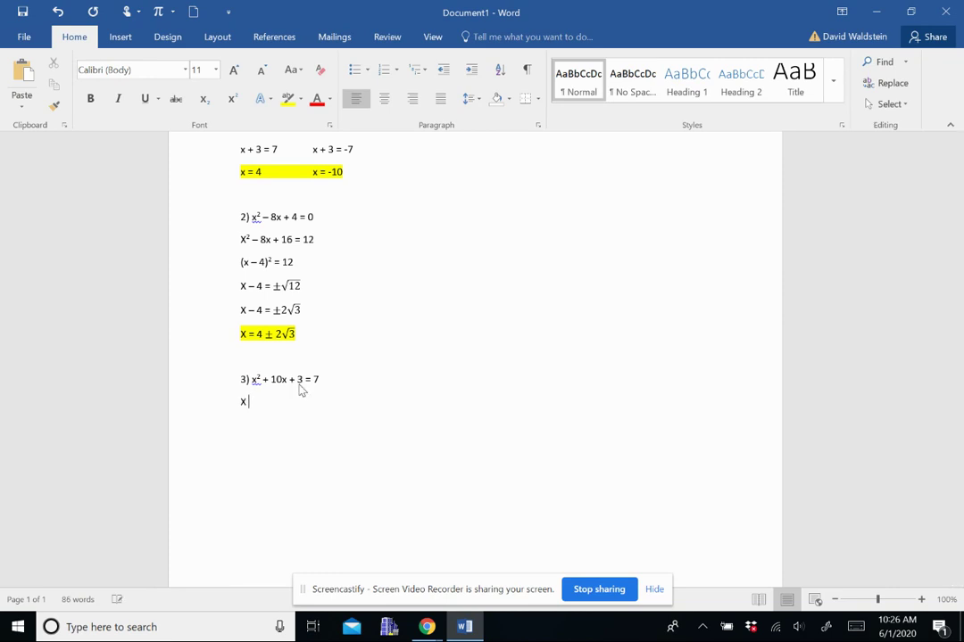
click(233, 99)
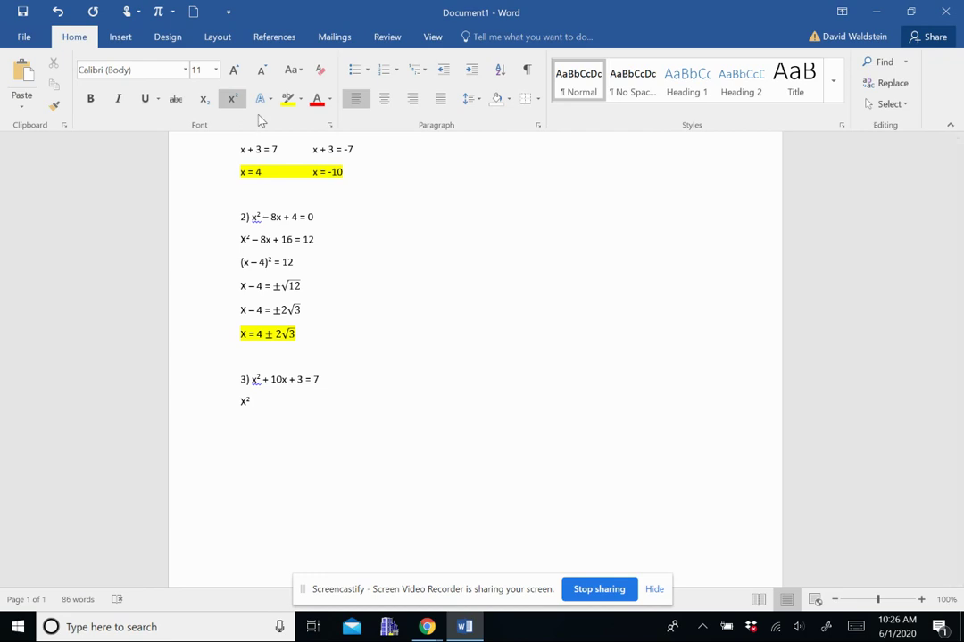
text(2)
click(233, 99)
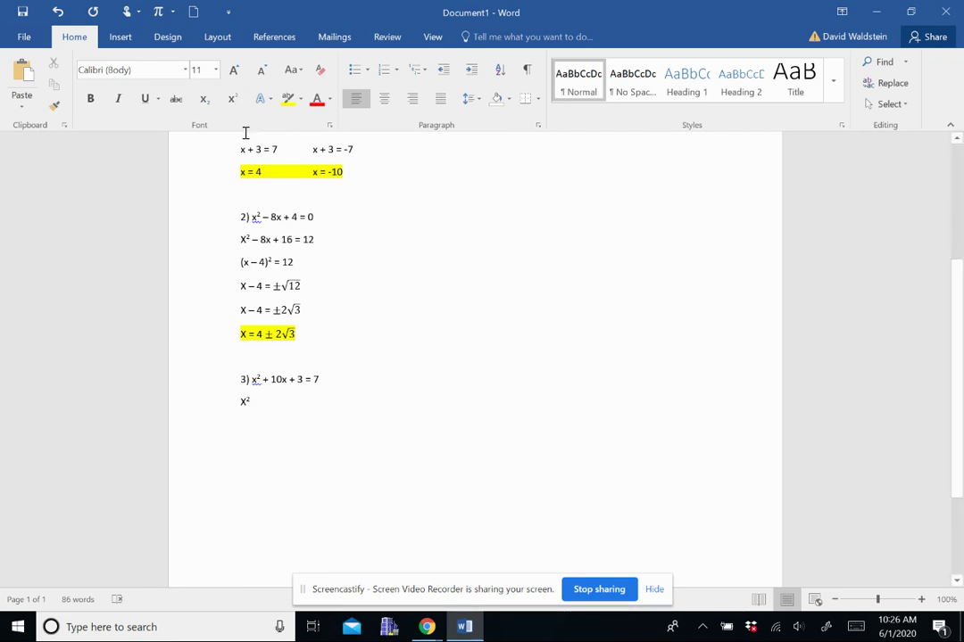
text(+ 10x)
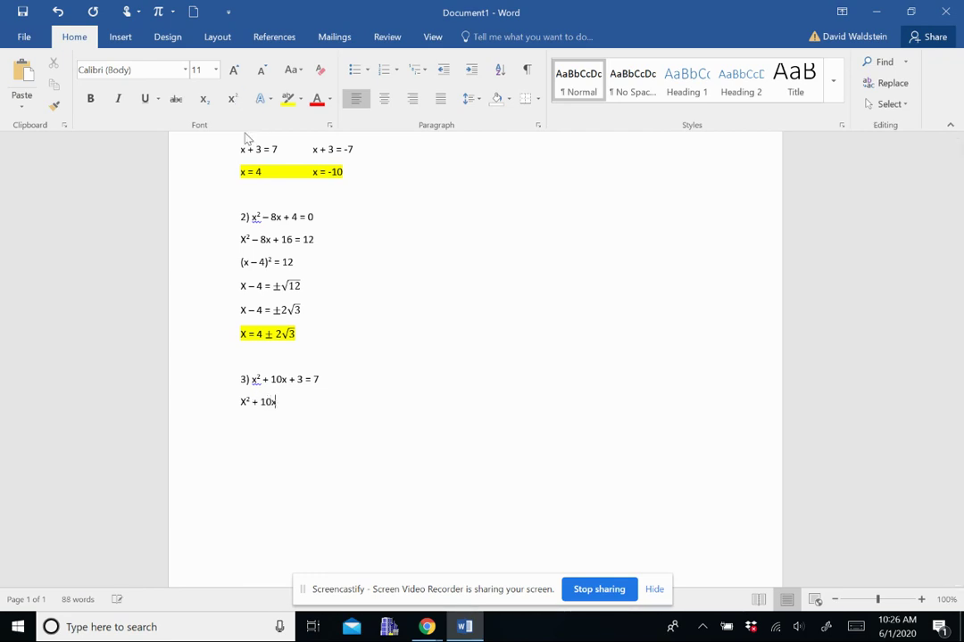
text( + 25 = 29)
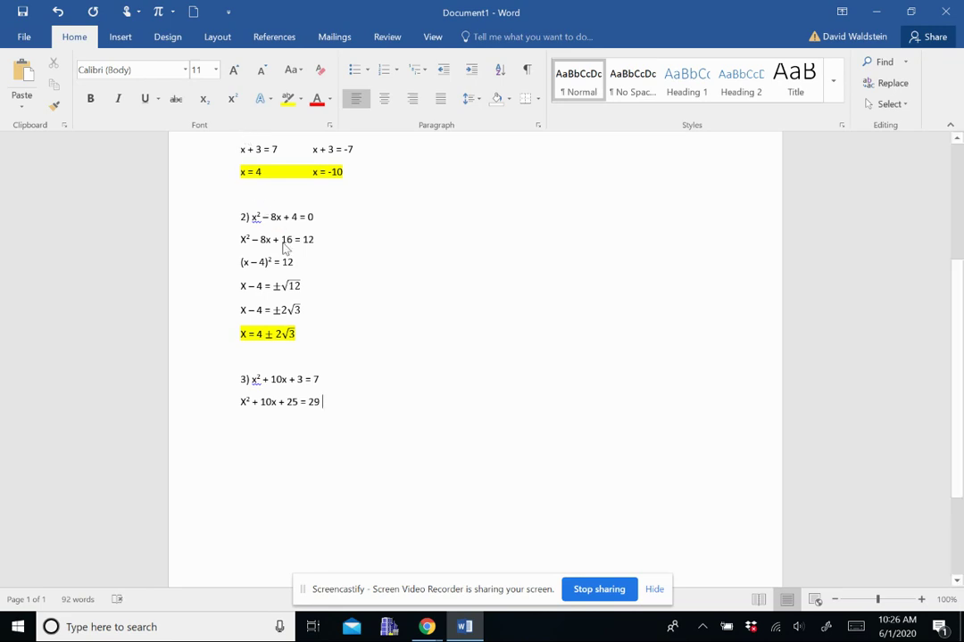
Add the line "(x + 5)² = 29" under "X² + 10x + 25 = 29", with the exponent 2 in superscript
key(Return)
text((x)
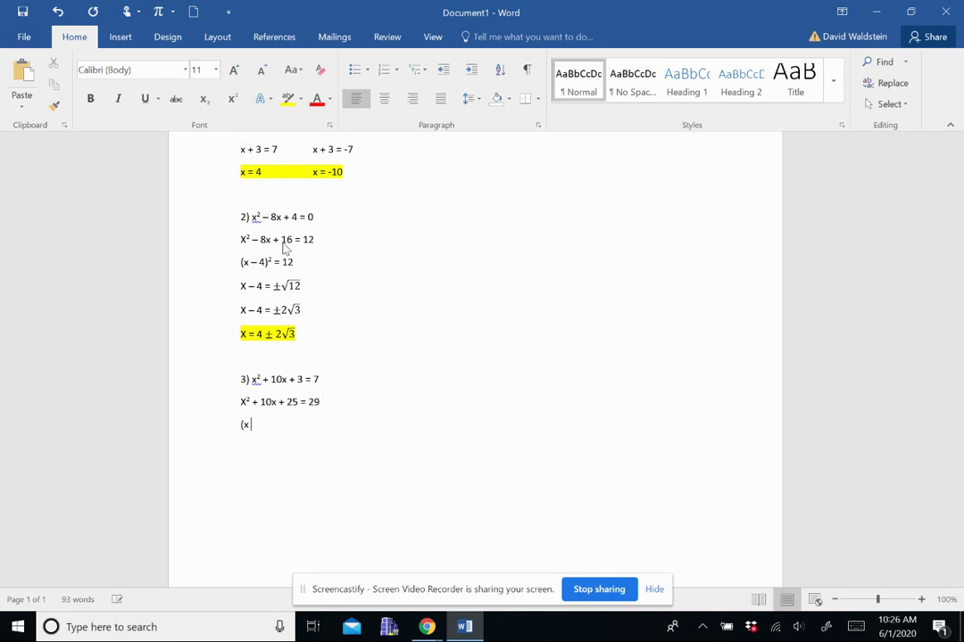
text( + 5))
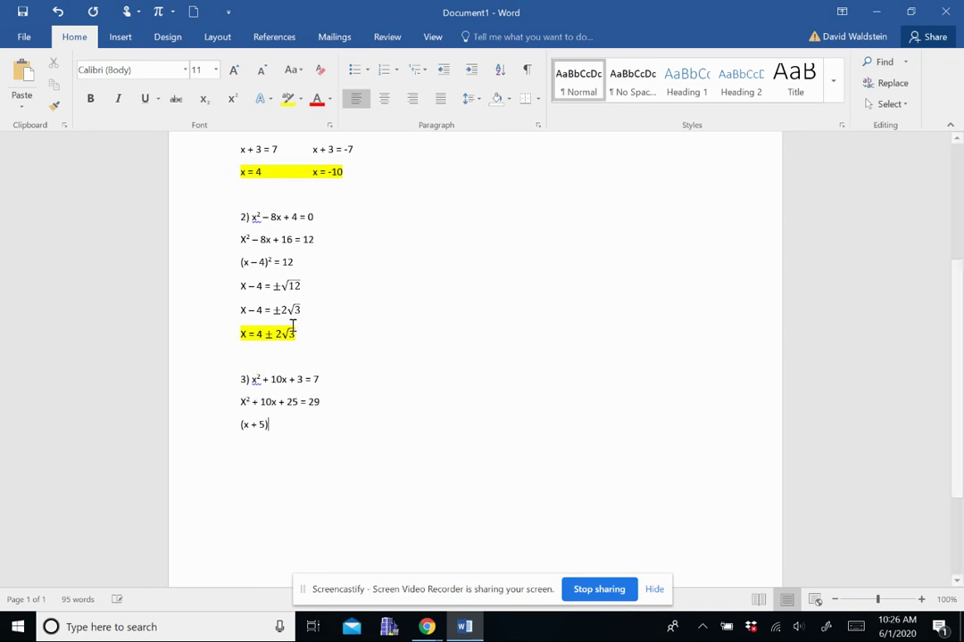
click(231, 98)
text(2)
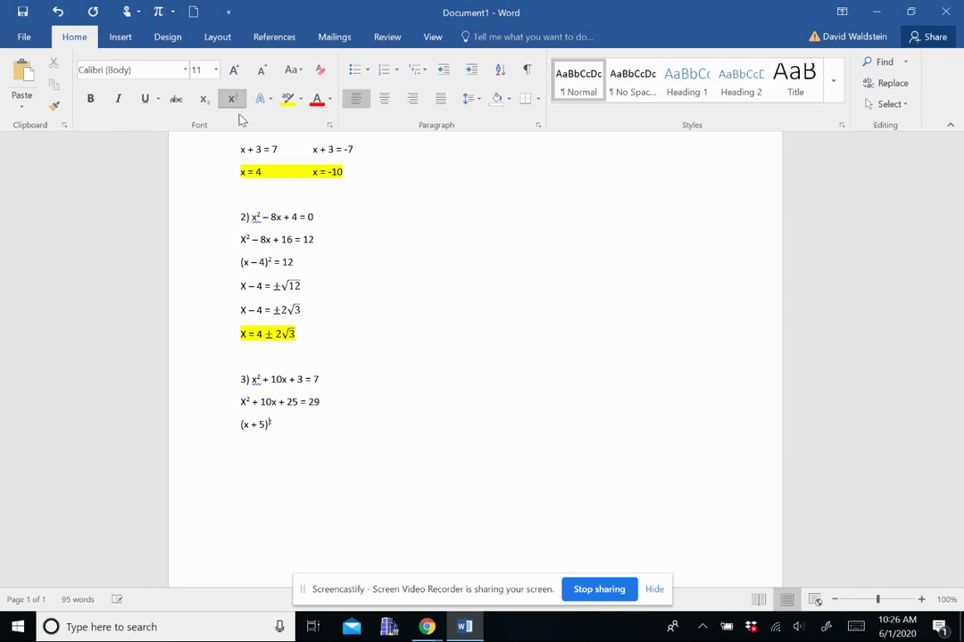
click(231, 100)
text(= 29)
Add the line "X + 5 = ±√29" to problem 3, inserting ±√29 as an equation with a square root radical
key(Return)
text(x )
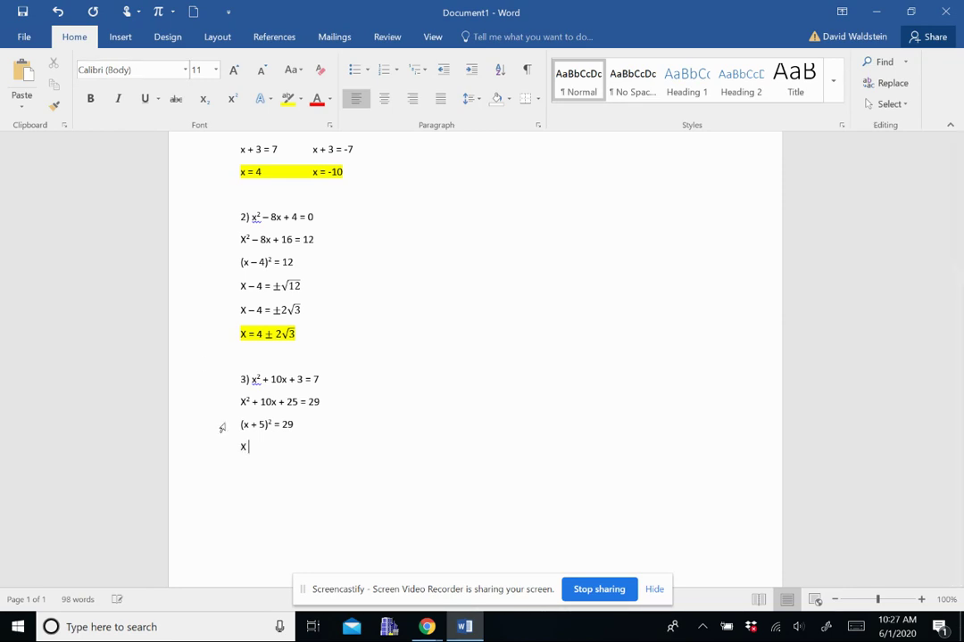
text(+ 5 =)
click(119, 37)
click(855, 63)
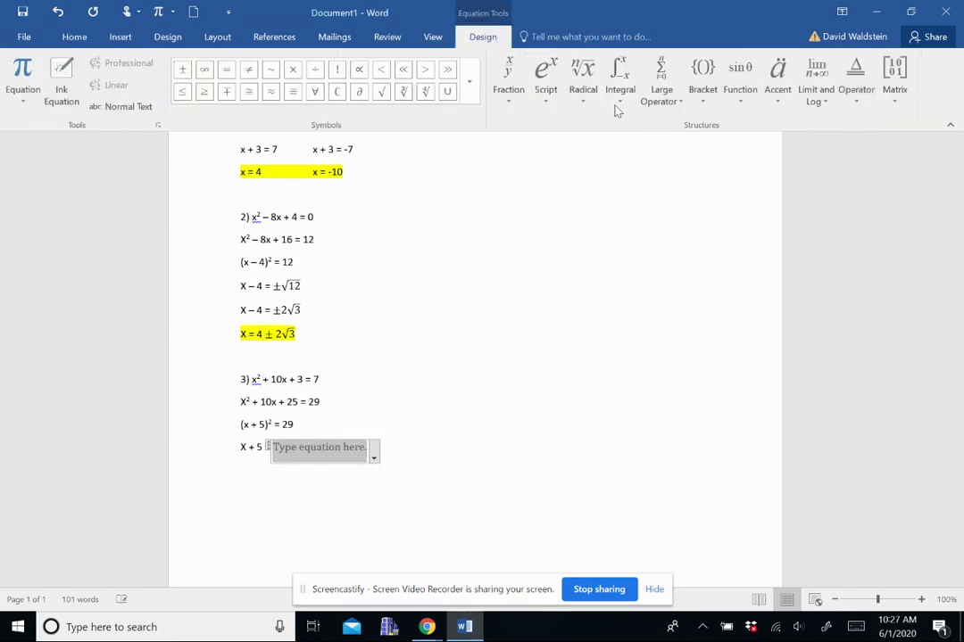
click(182, 70)
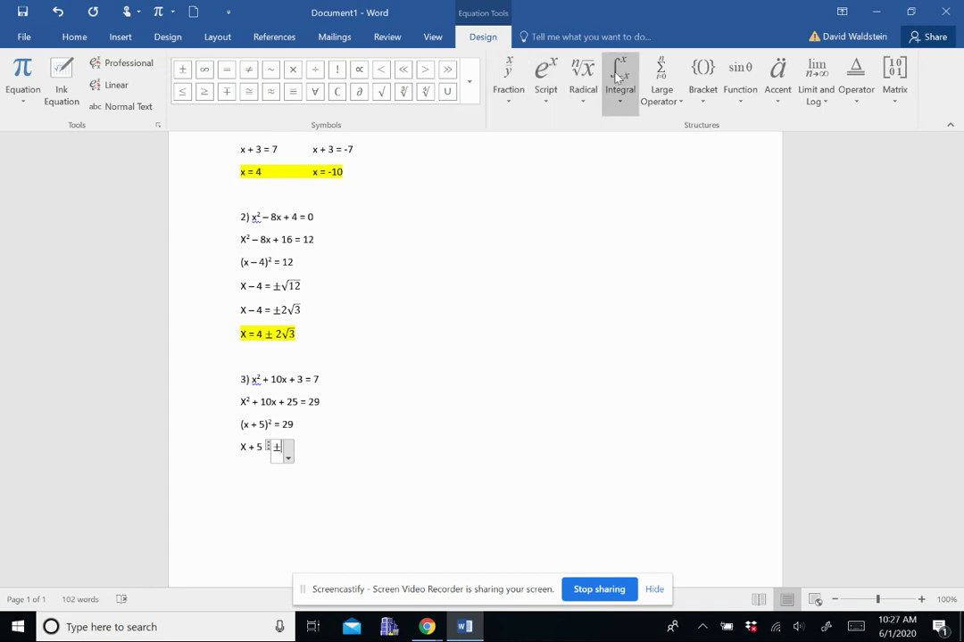
click(583, 77)
click(607, 170)
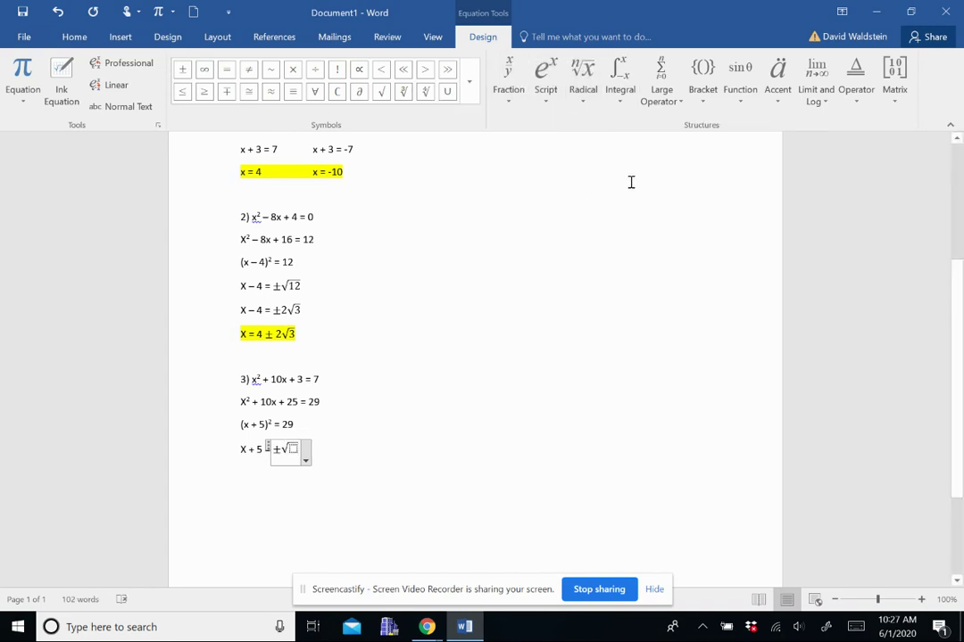
text(29)
click(339, 440)
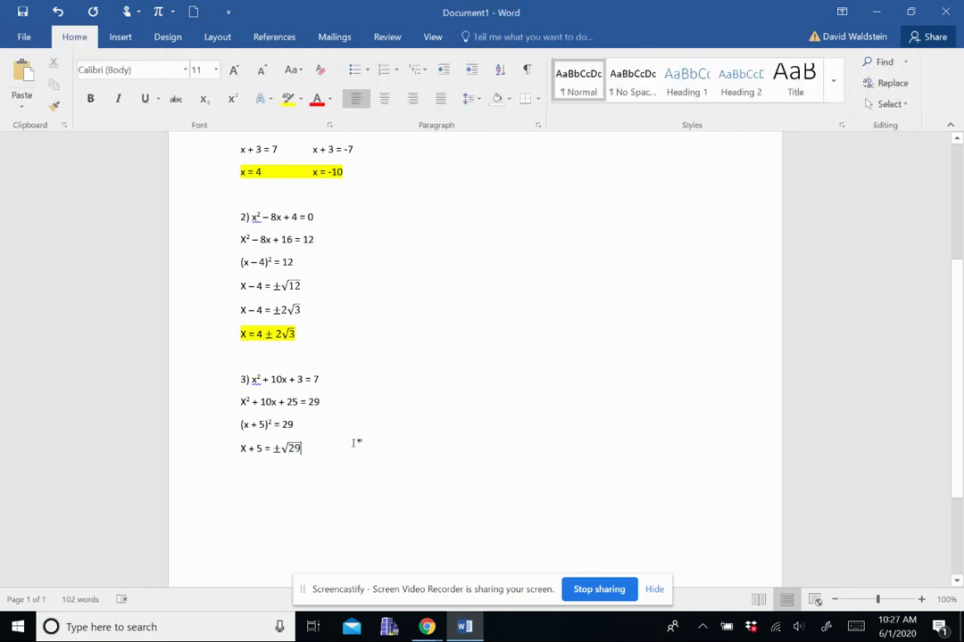
Add the solution line "X = -5 ± √29", with ± √29 inserted as an equation, and highlight the line in yellow
key(Return)
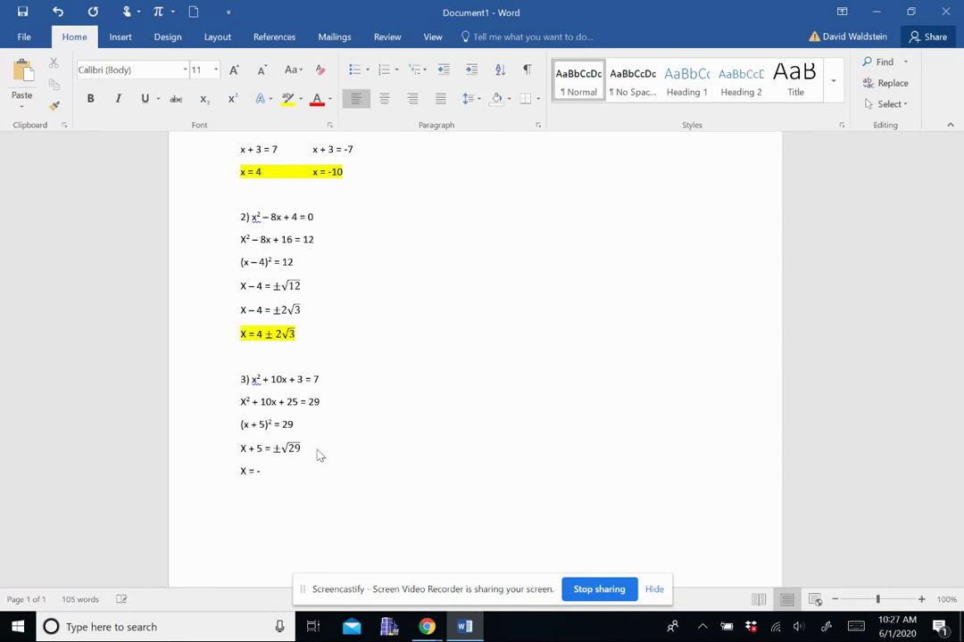
click(116, 38)
click(848, 62)
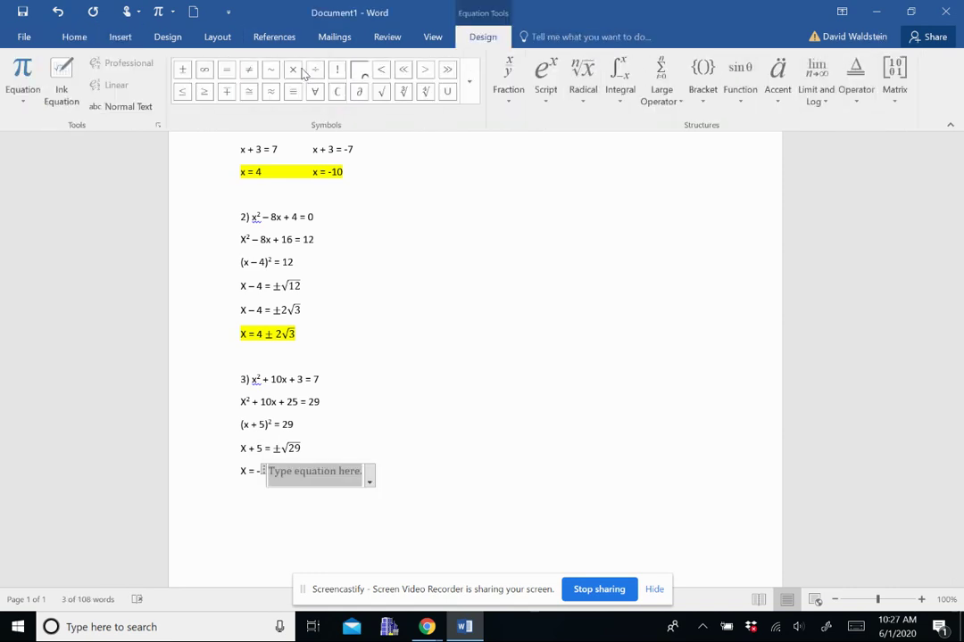
click(182, 69)
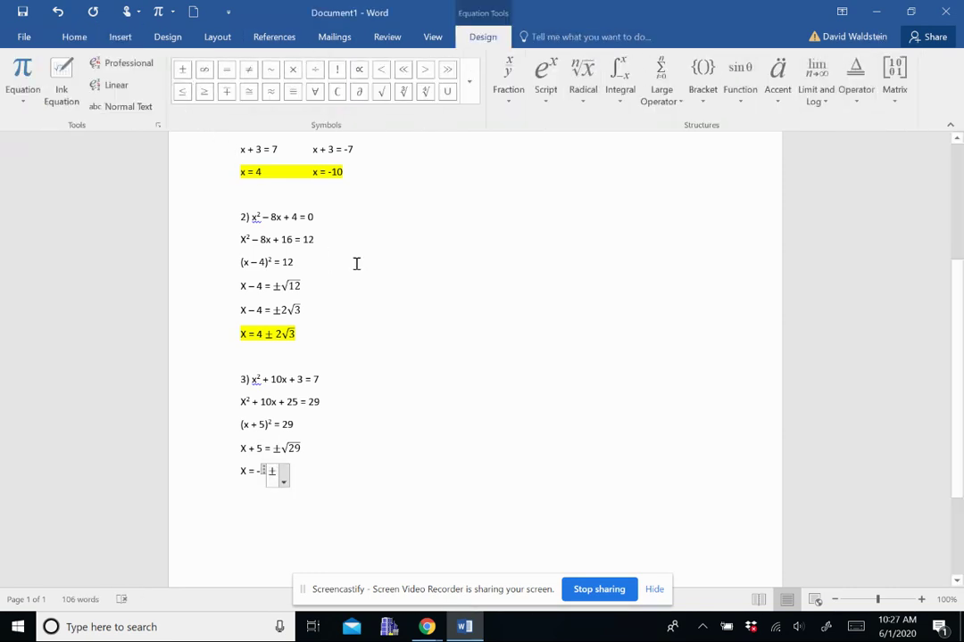
click(583, 79)
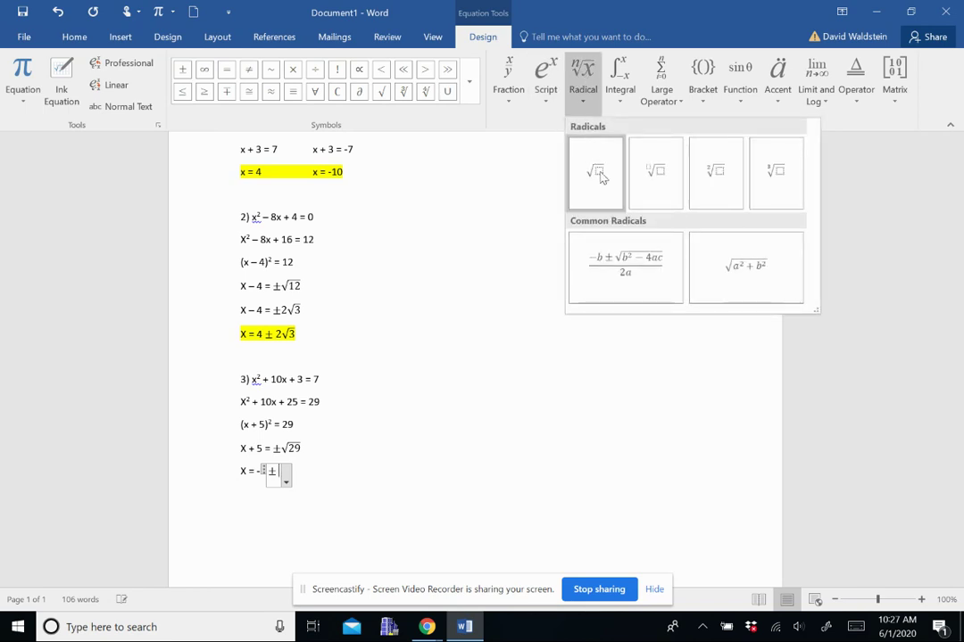
click(594, 174)
text(29)
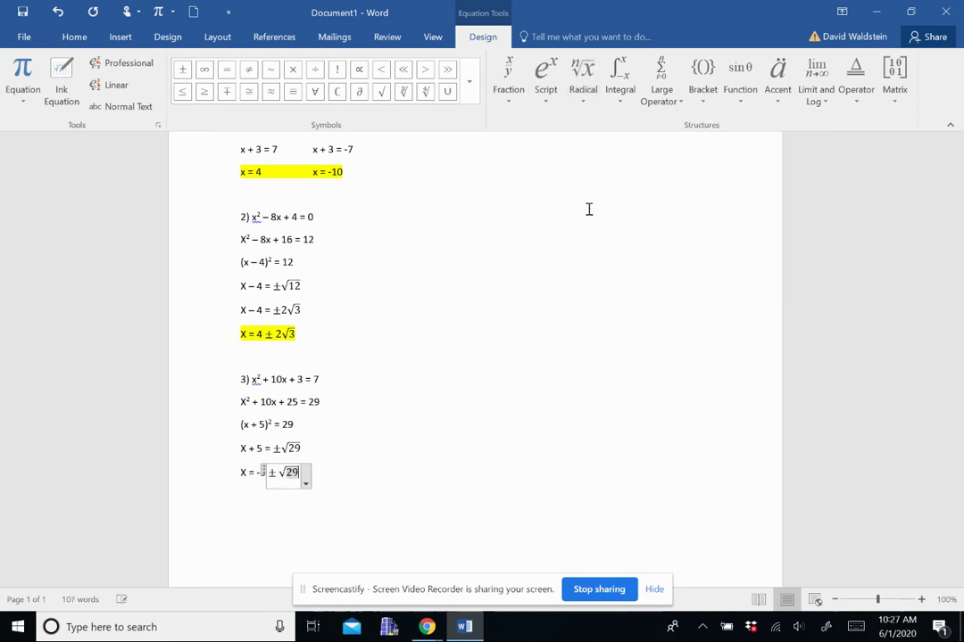
click(370, 447)
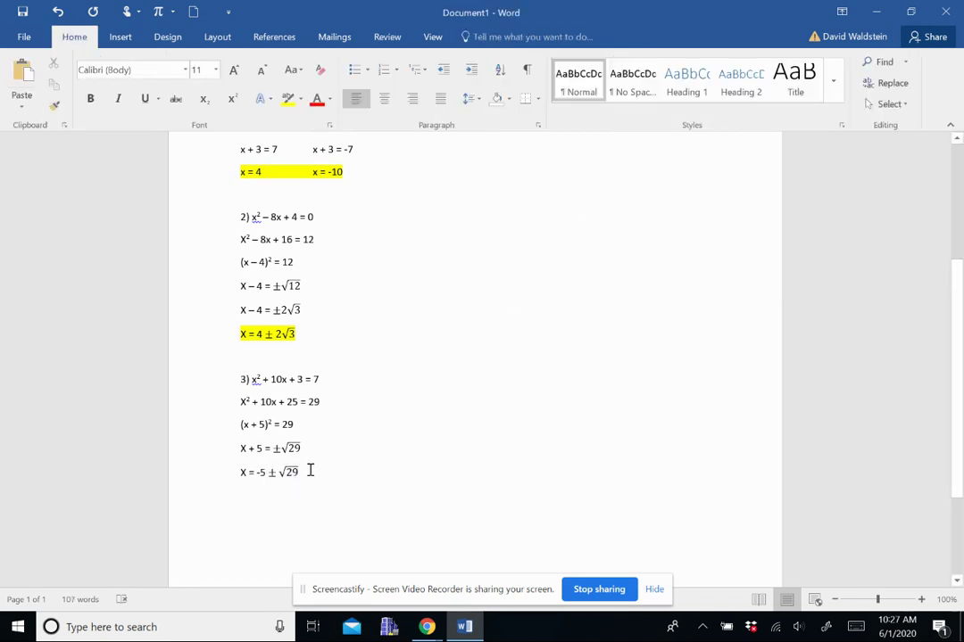
drag(310, 471, 239, 473)
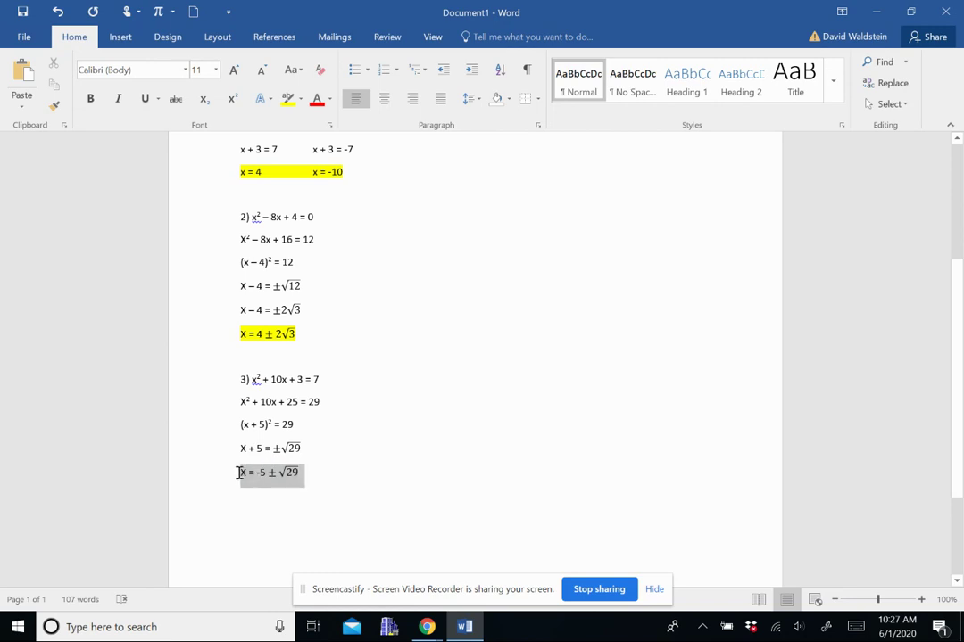
click(287, 98)
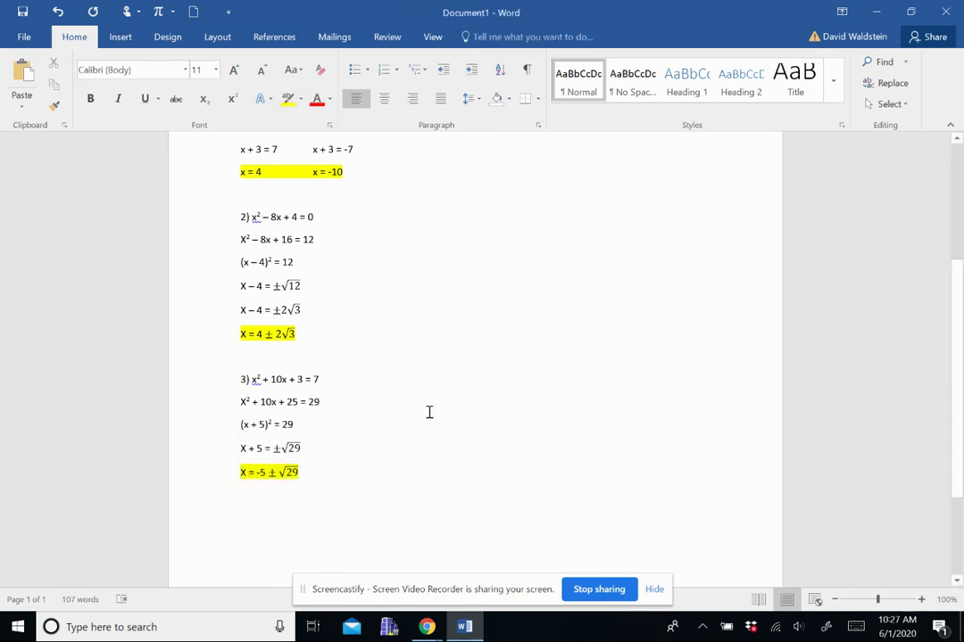
scroll(450, 282, down, 2)
scroll(450, 293, up, 2)
scroll(440, 308, up, 4)
scroll(437, 311, down, 3)
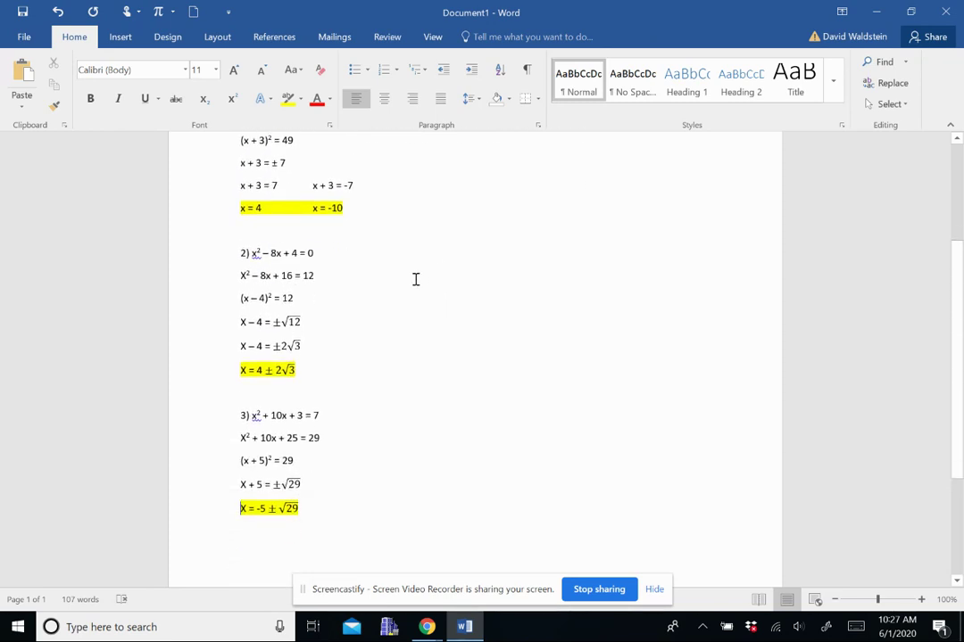
scroll(430, 325, up, 3)
scroll(430, 324, down, 4)
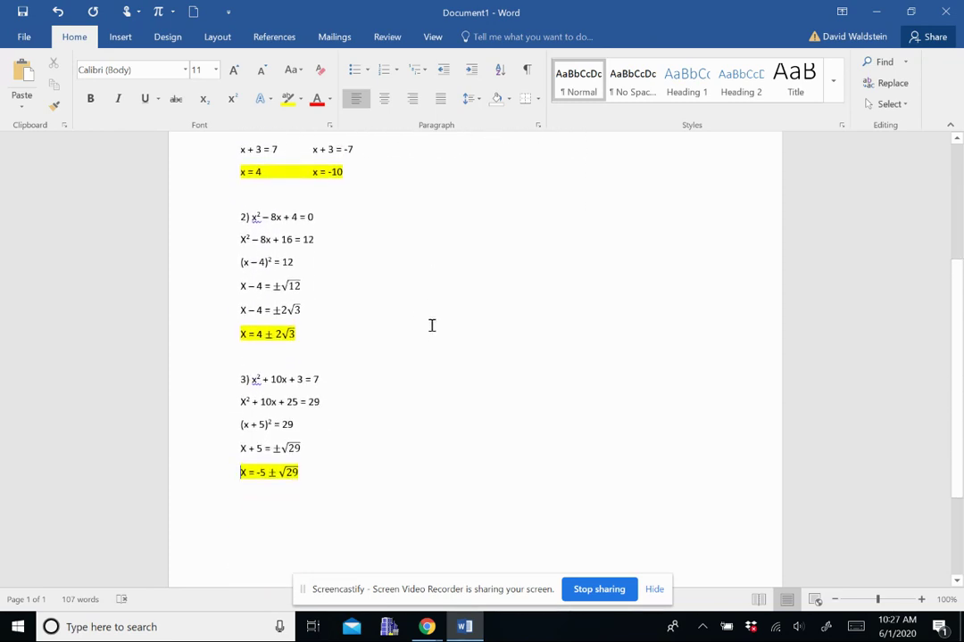